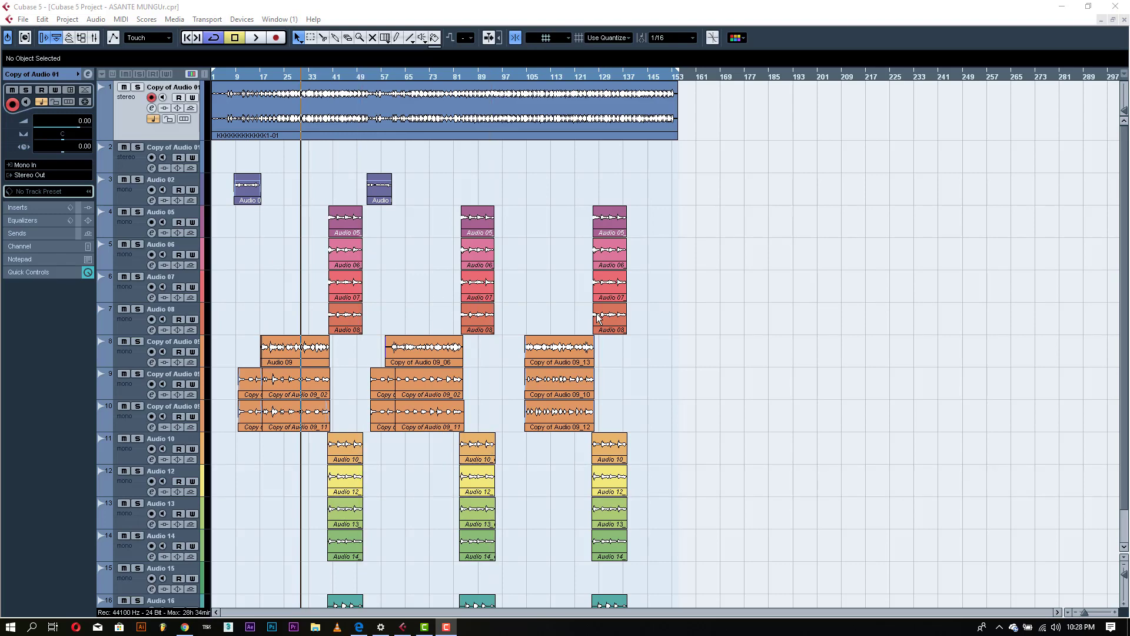
Show the transport panel and examine the long vocal clips on the three Copy of Audio 09 tracks.
scroll(489, 404, "down", 1)
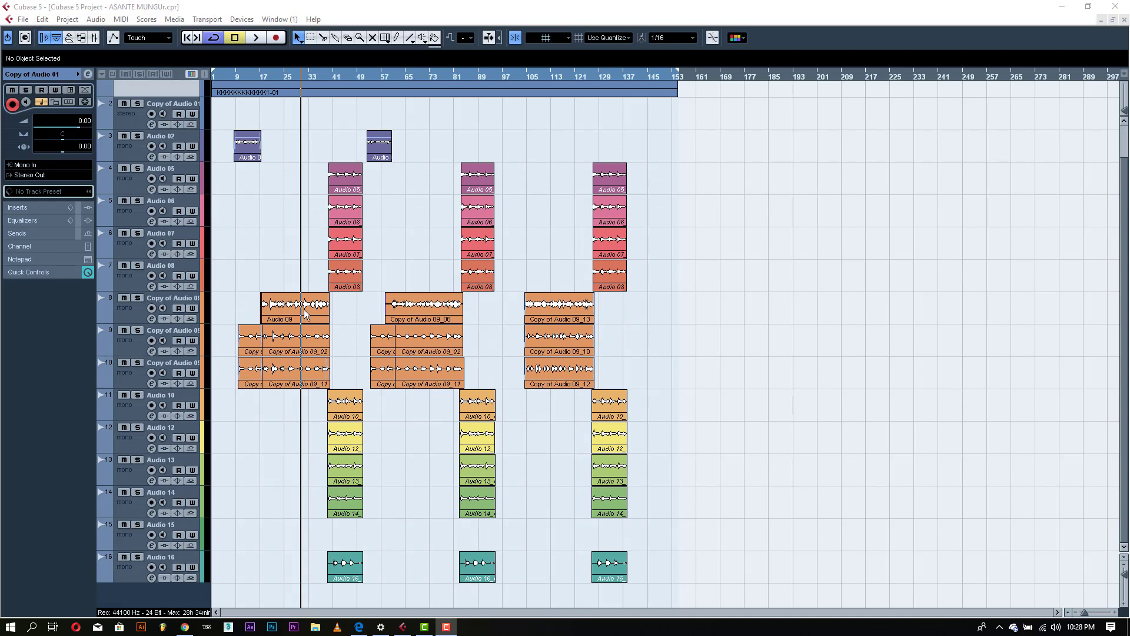
key("F2")
left_click(283, 310)
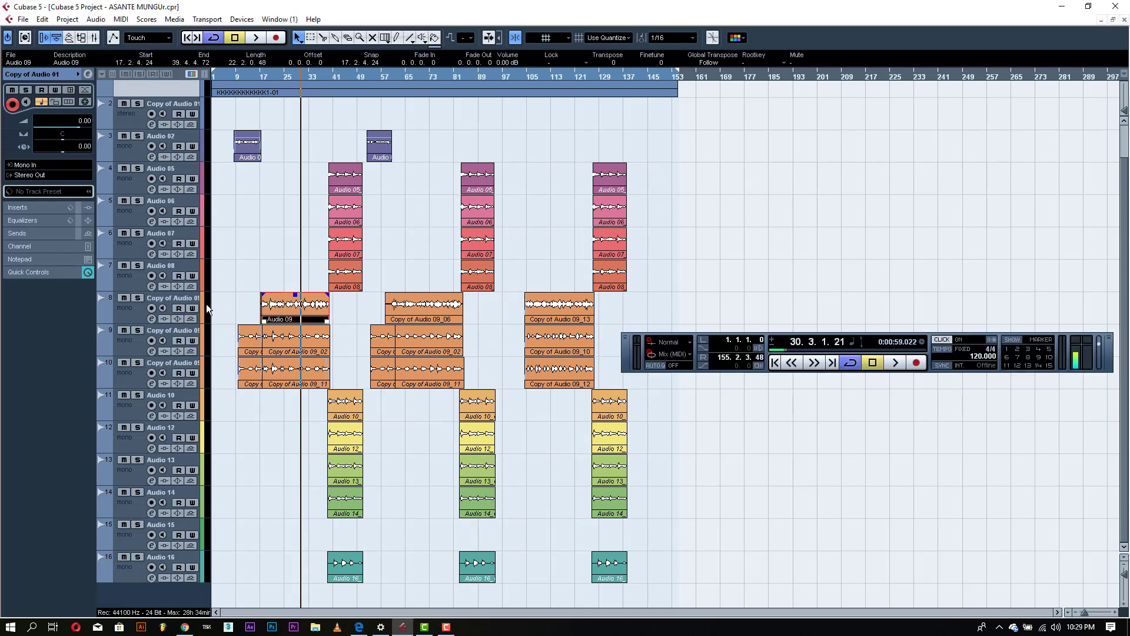
left_click(306, 351)
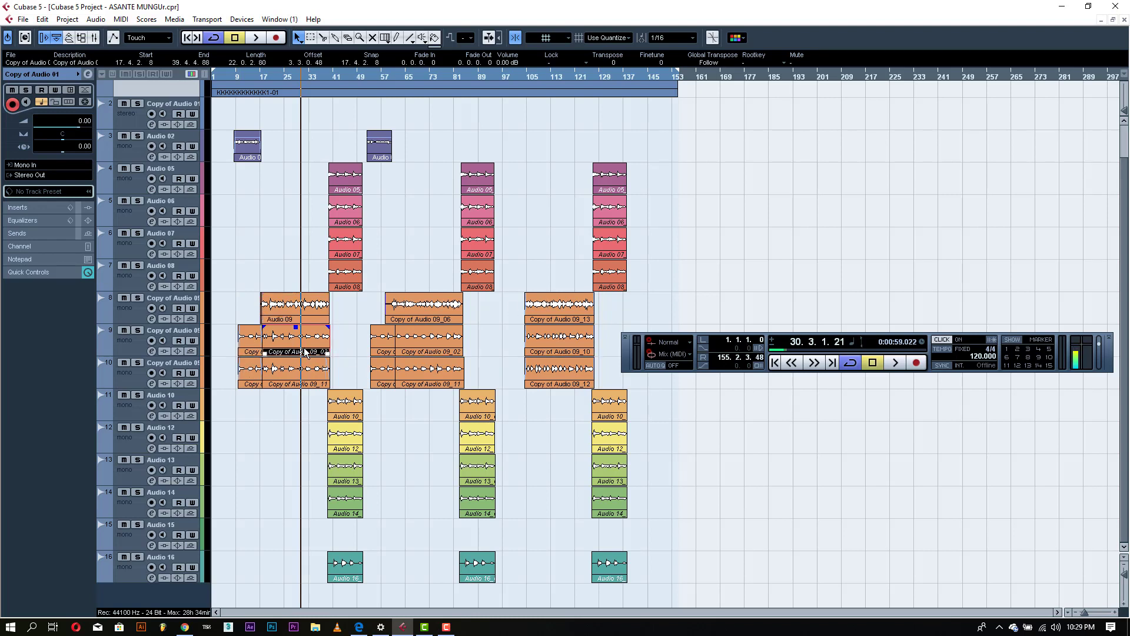
left_click(130, 343)
left_click(132, 377)
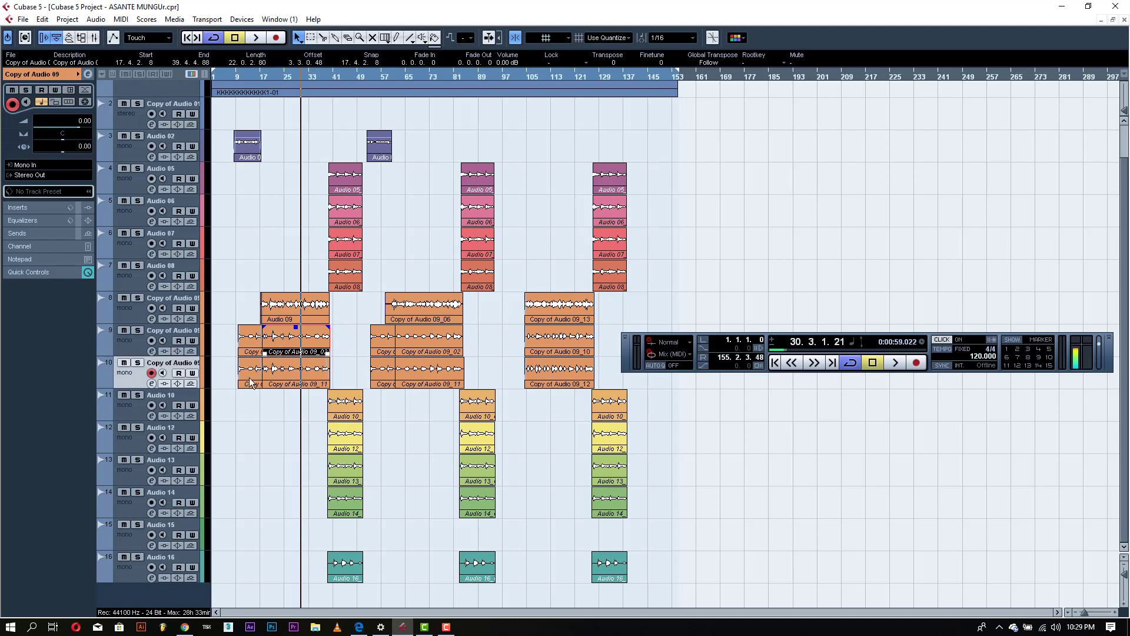
left_click(302, 373)
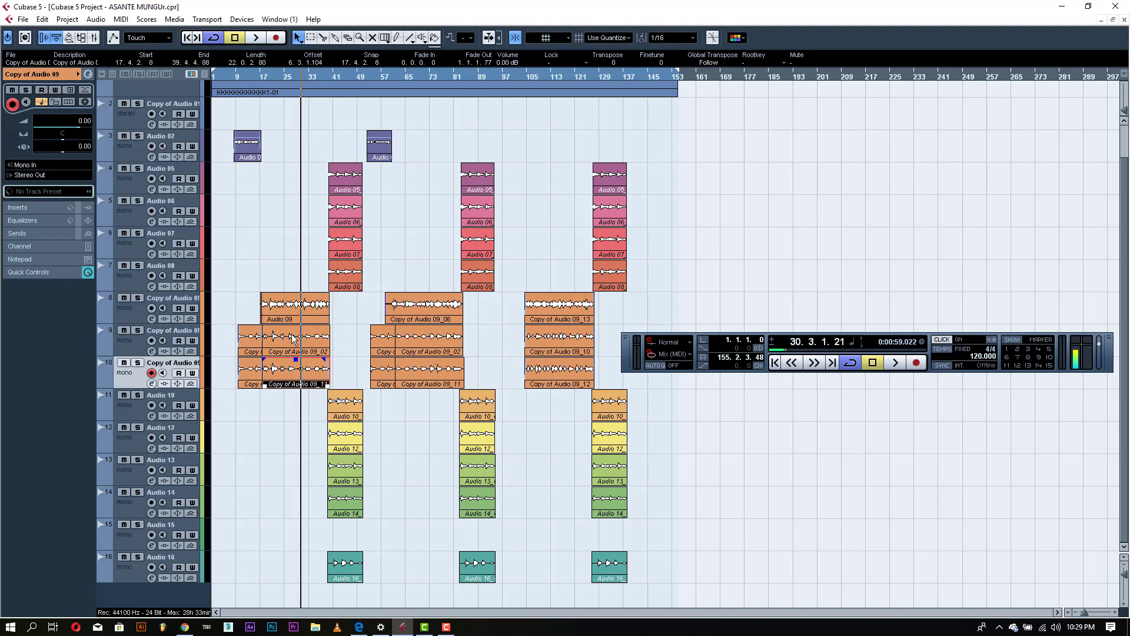
left_click(296, 317)
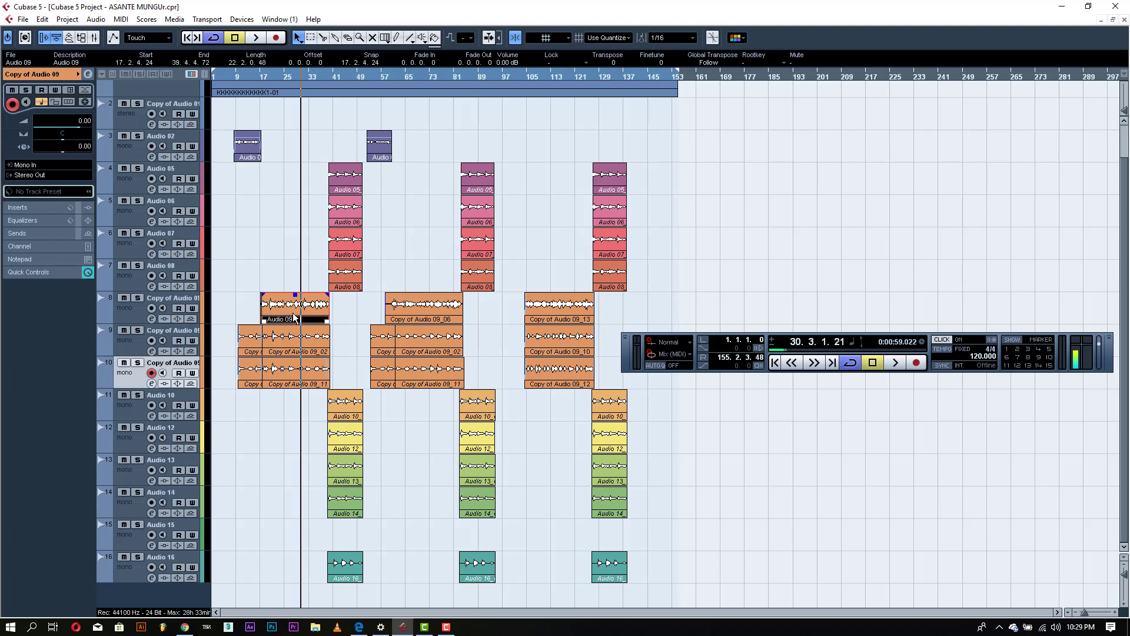
left_click(294, 344)
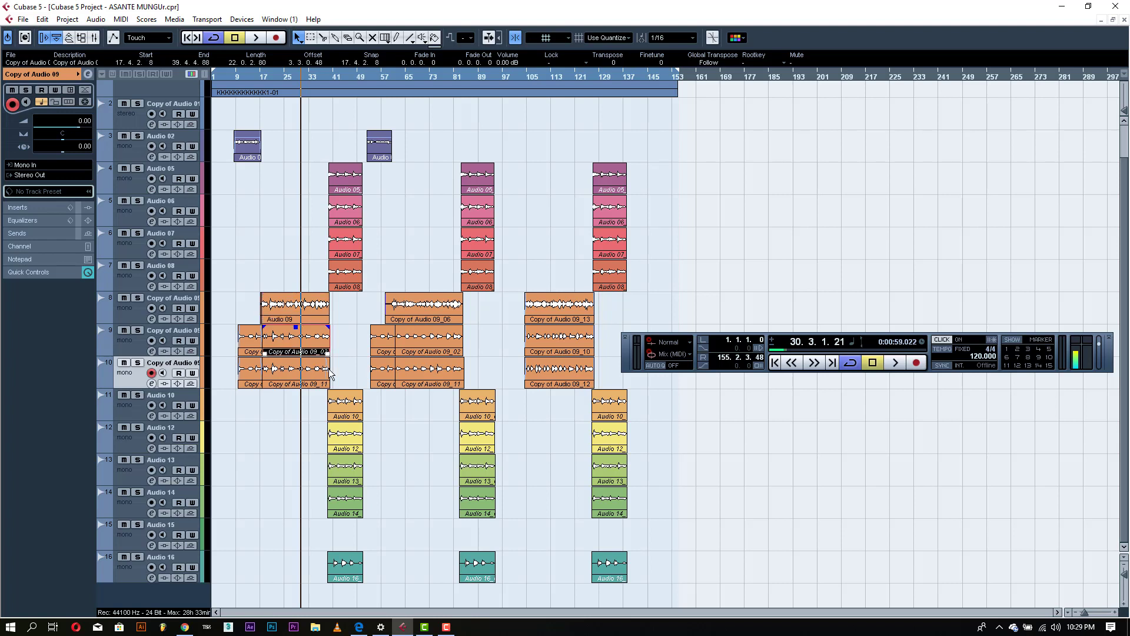
left_click(308, 377)
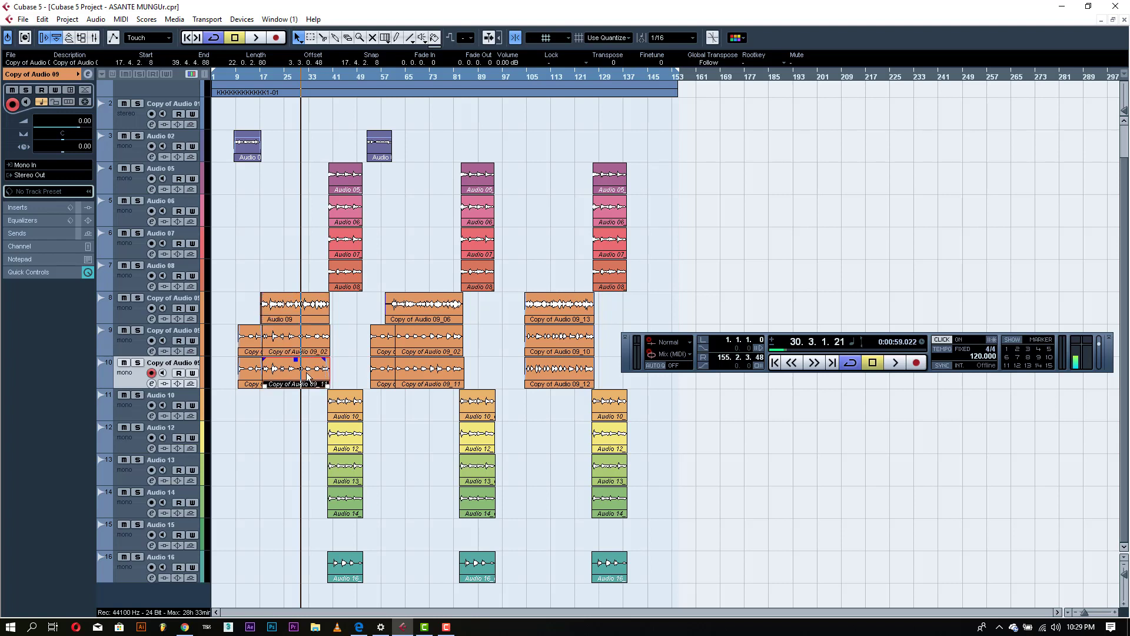
Examine the first Audio 05 clip and both Audio 02 clips, placing the project cursor near bar 9.
left_click(350, 186)
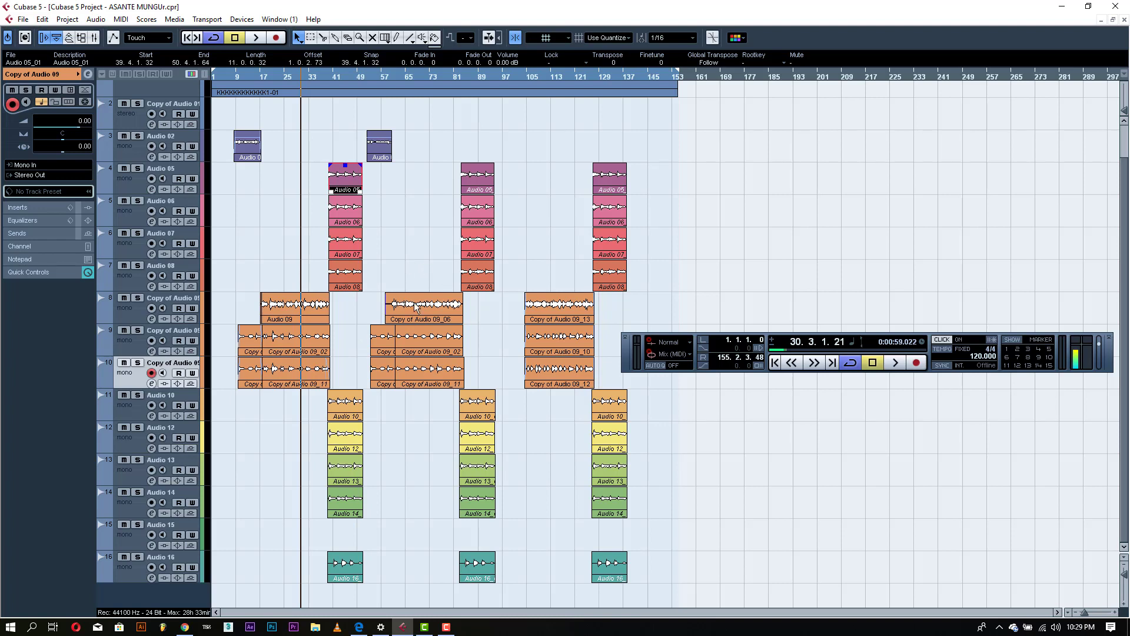
left_click(238, 76)
left_click(252, 145)
left_click(383, 148)
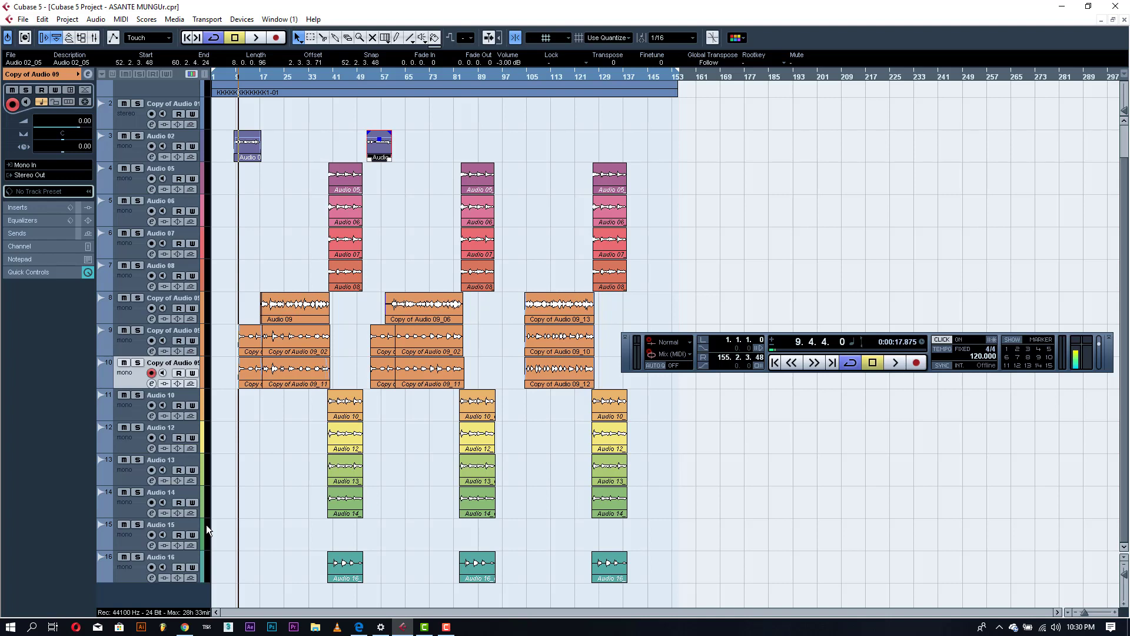
Add four stereo group channel tracks below the Audio 16 track.
left_click(133, 569)
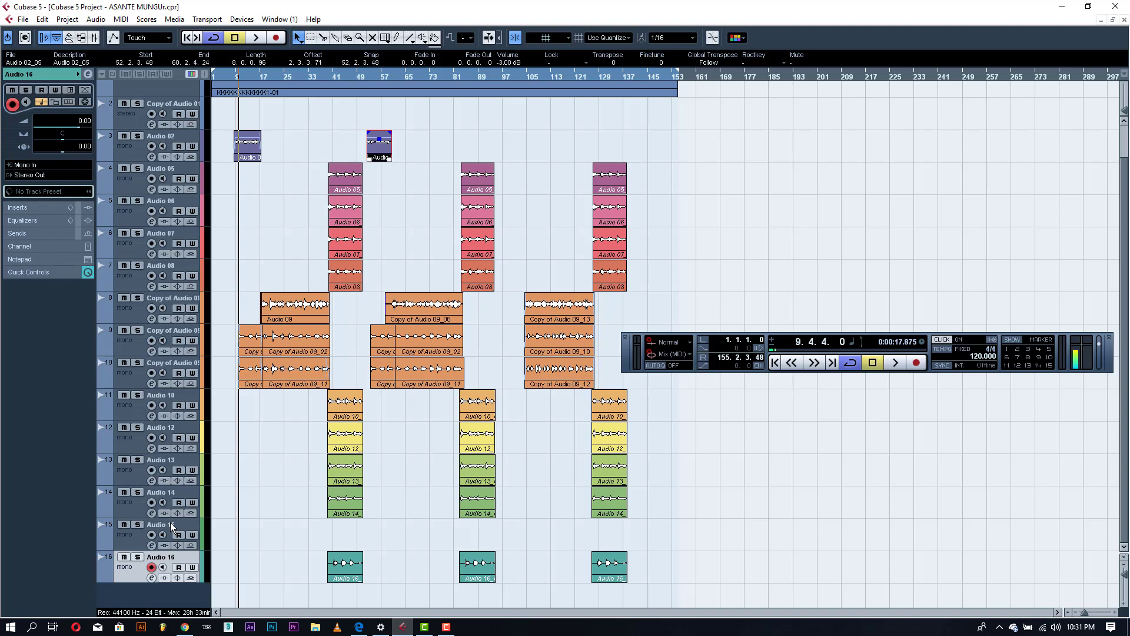
right_click(167, 603)
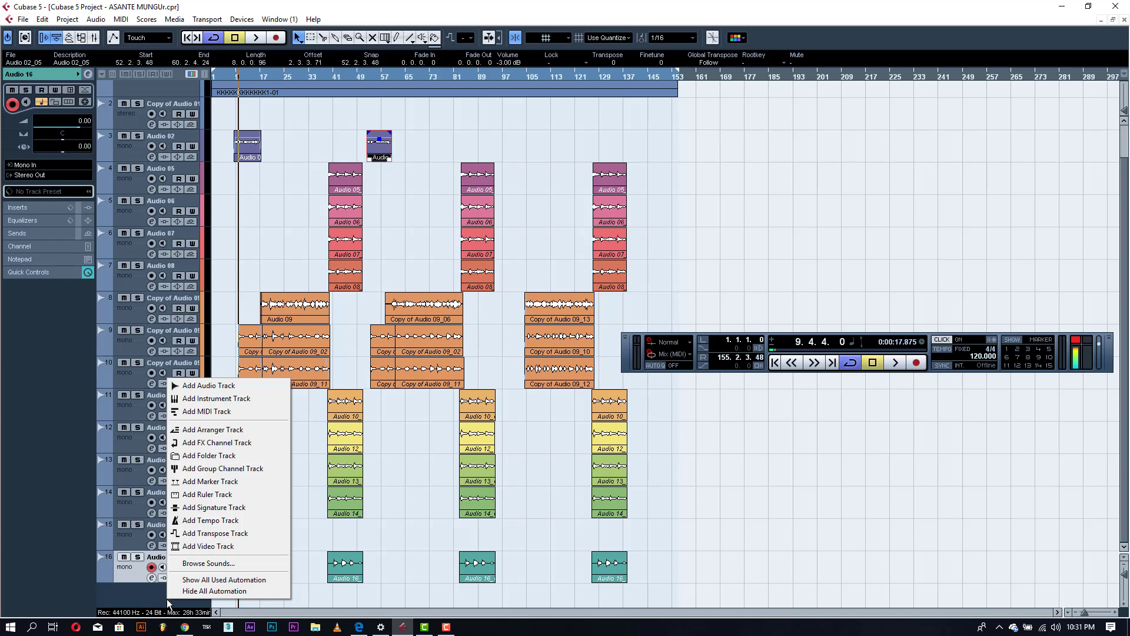
left_click(221, 468)
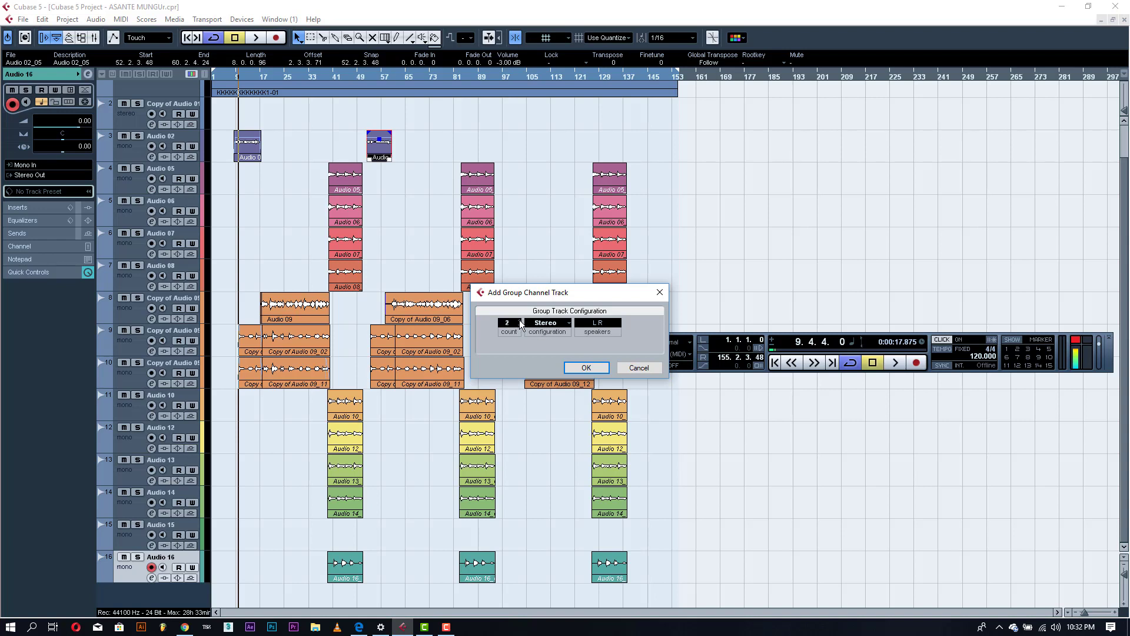
left_click(586, 367)
scroll(291, 496, "down", 4)
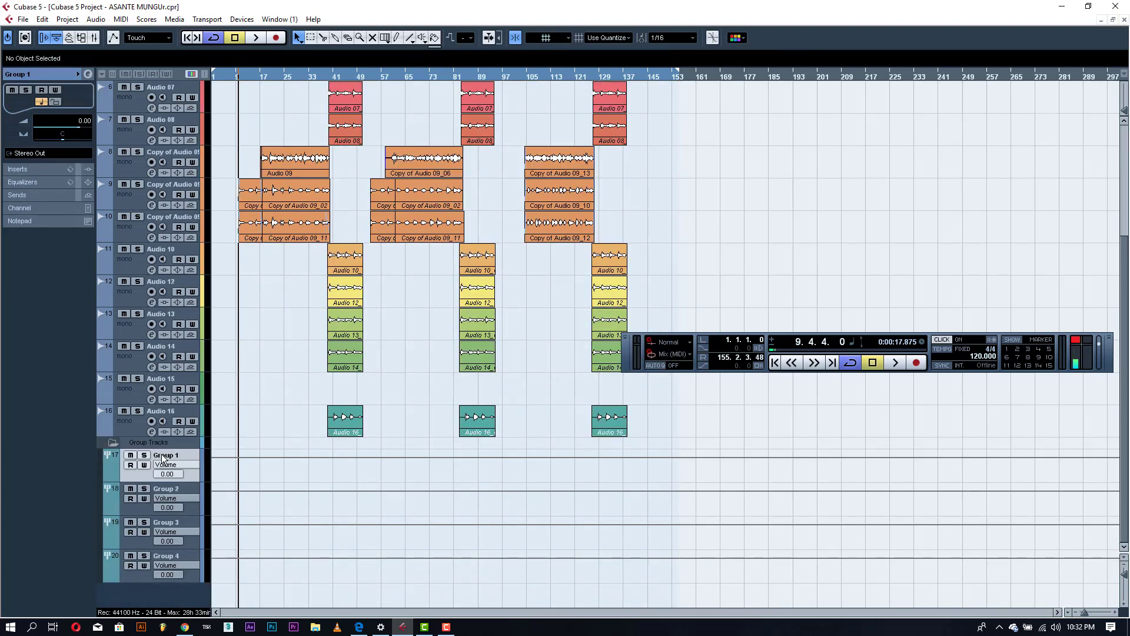
Rename the Group 1 track as "Intro & Outro".
left_click(32, 74)
double_click(28, 74)
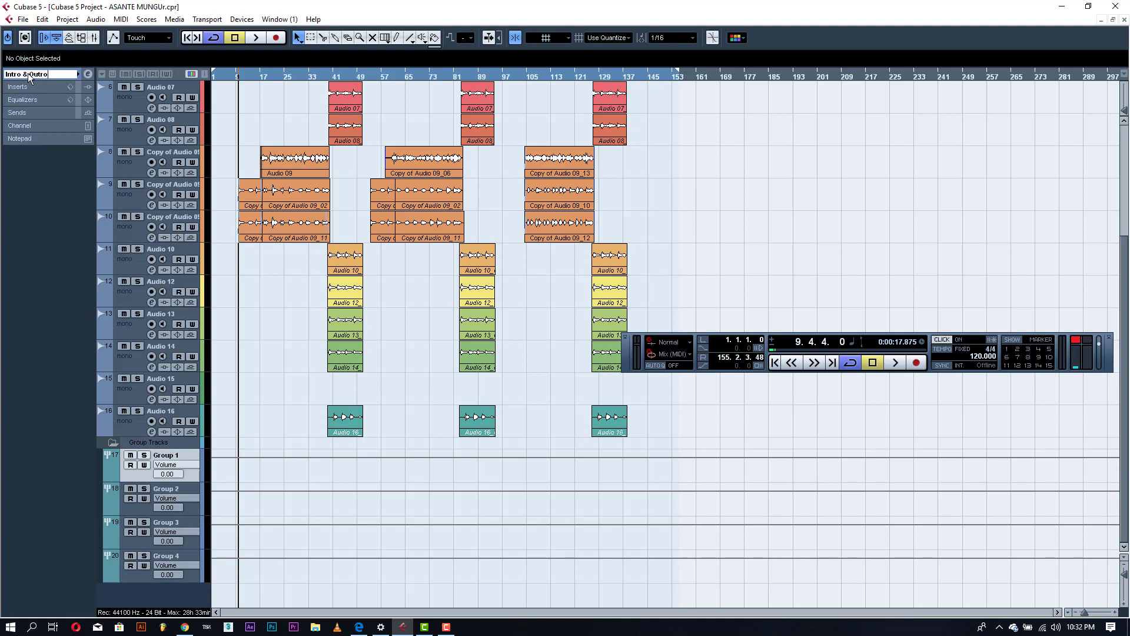
key("Return")
Rename the Group 2 track as "Verses" and the Group 3 track as "Chorus".
left_click(136, 506)
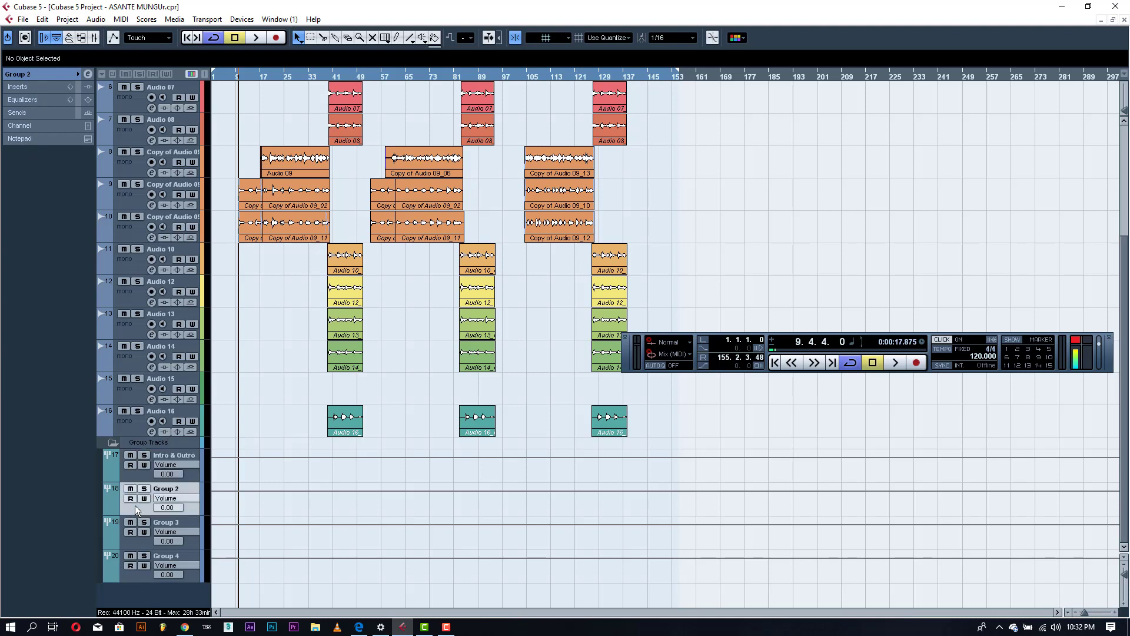
double_click(171, 489)
left_click(136, 545)
double_click(173, 525)
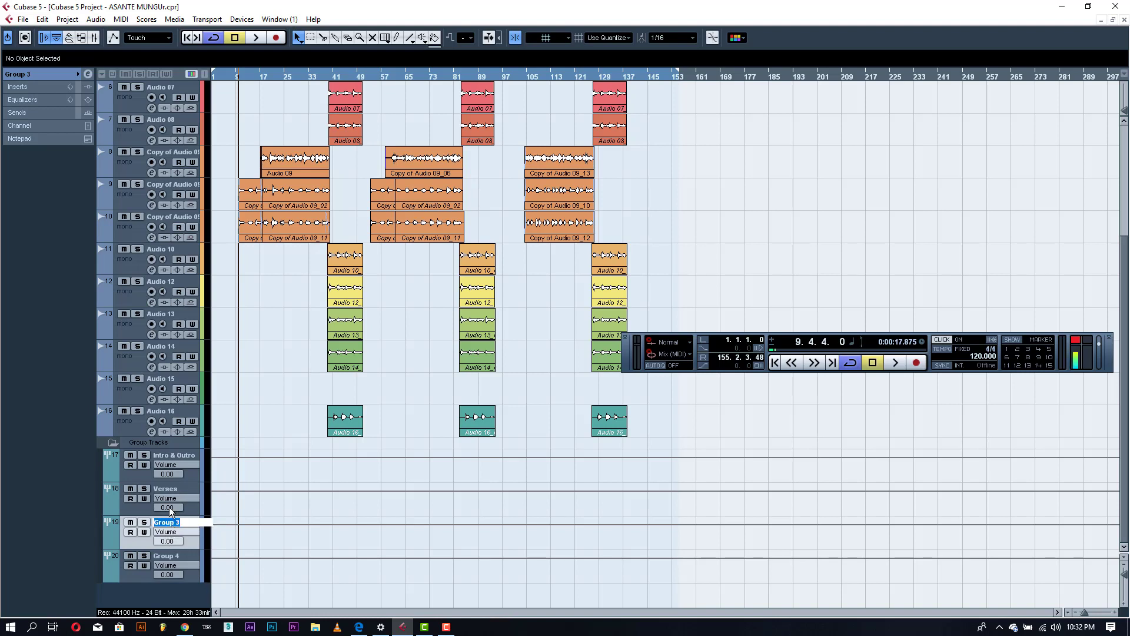
type("Chorus")
left_click(187, 511)
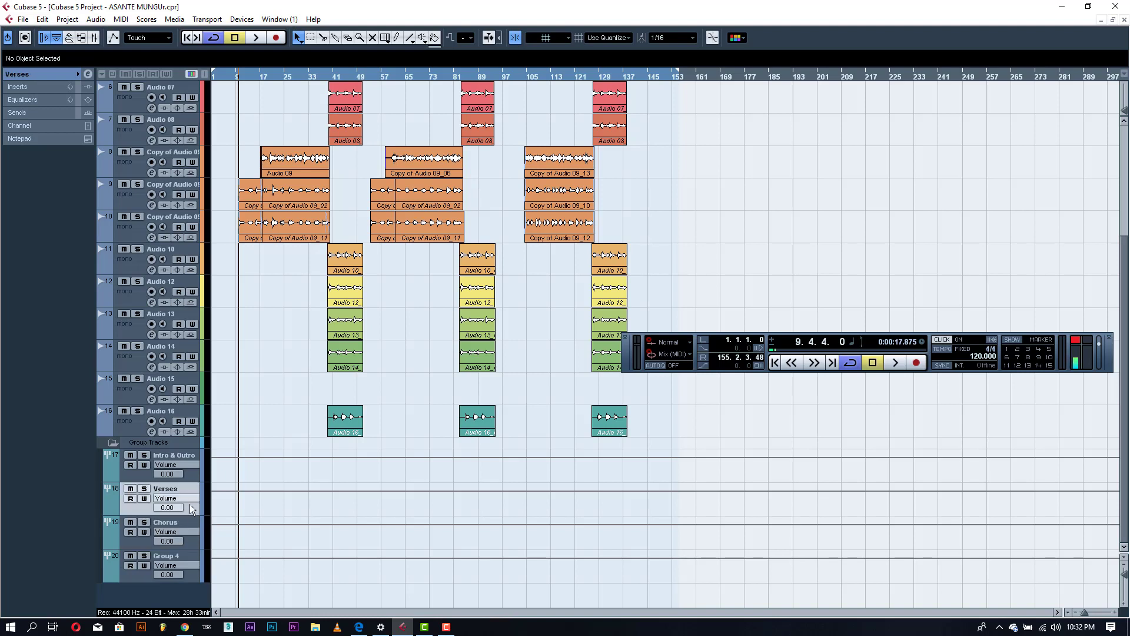
Remove the surplus Group 4 track from the project.
left_click(187, 556)
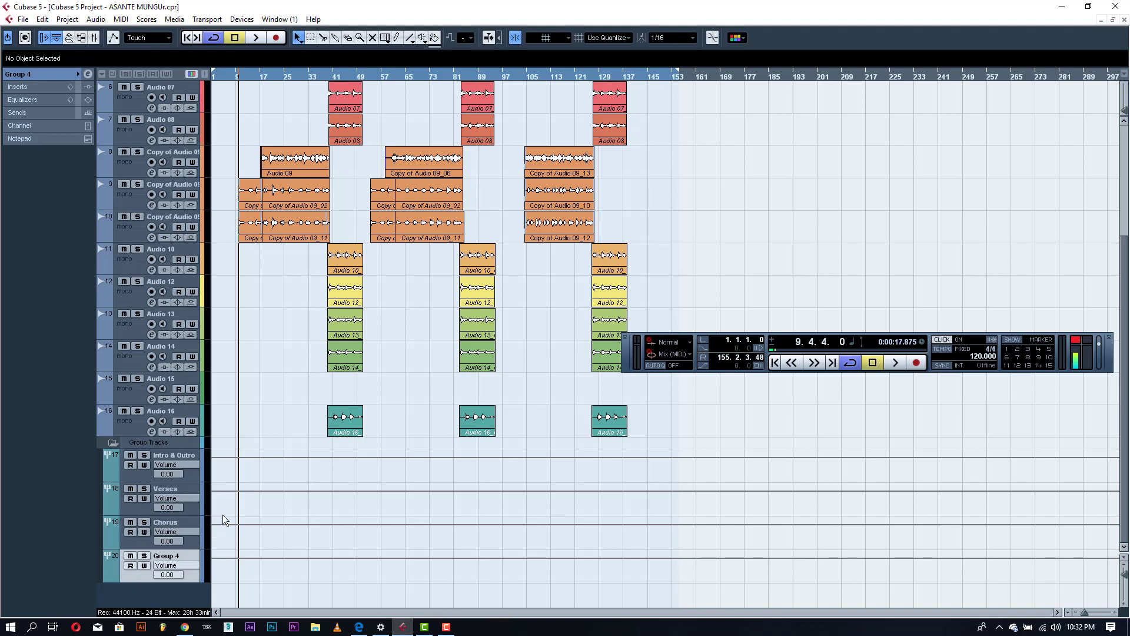
right_click(136, 575)
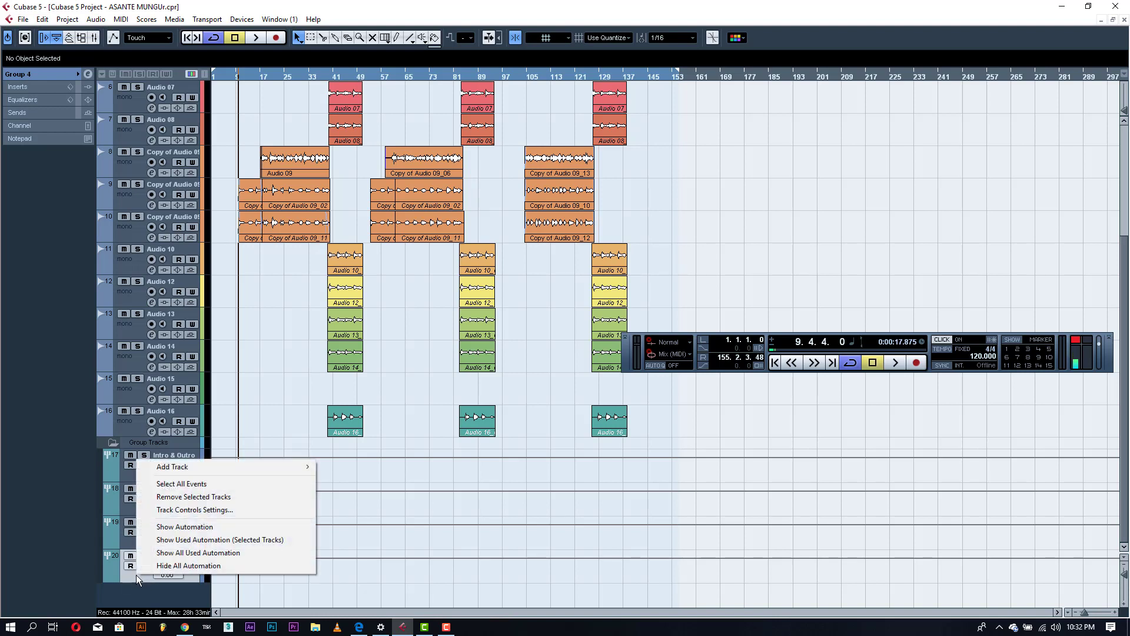
left_click(183, 502)
Select the Intro & Outro group track and expand its basic channel settings in the Inspector.
left_click(189, 514)
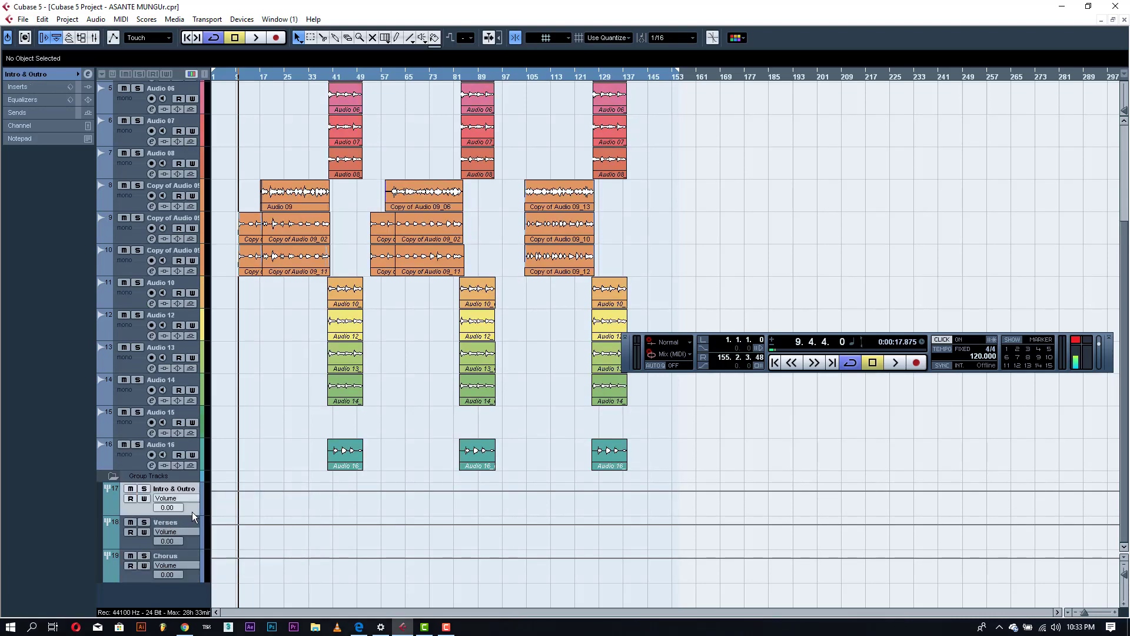
left_click(53, 77)
left_click(53, 77)
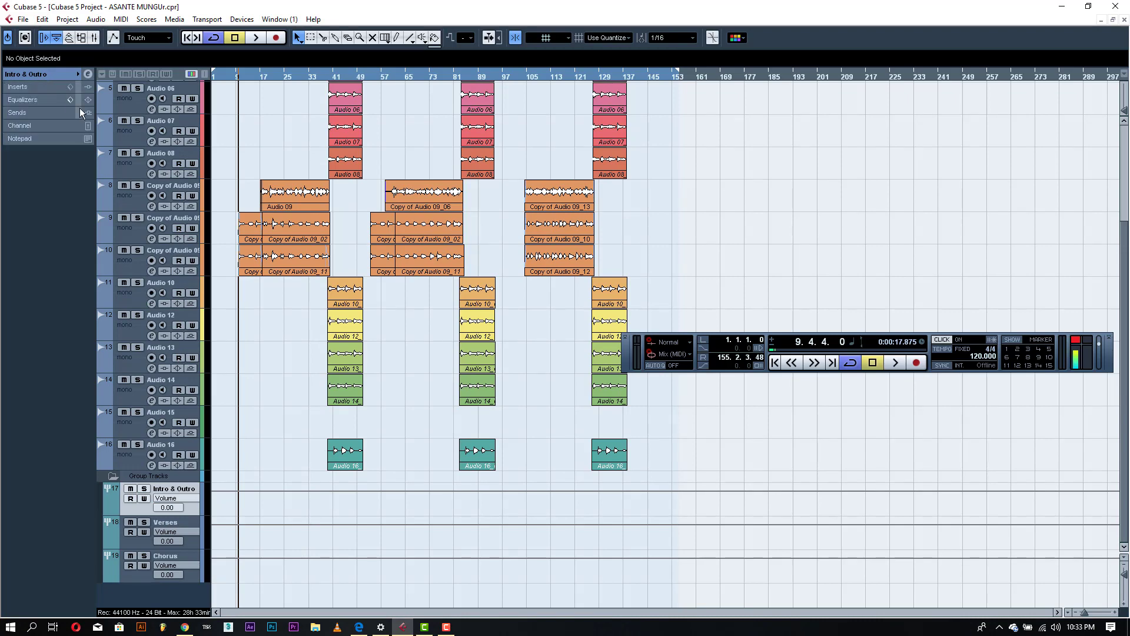
left_click(59, 74)
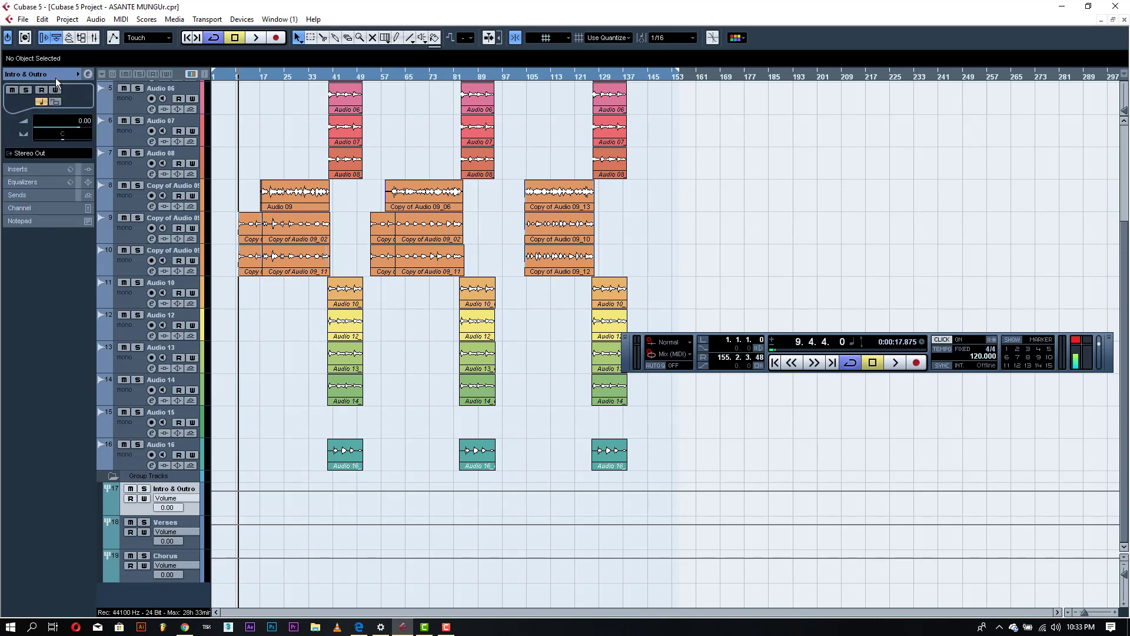
scroll(283, 315, "up", 3)
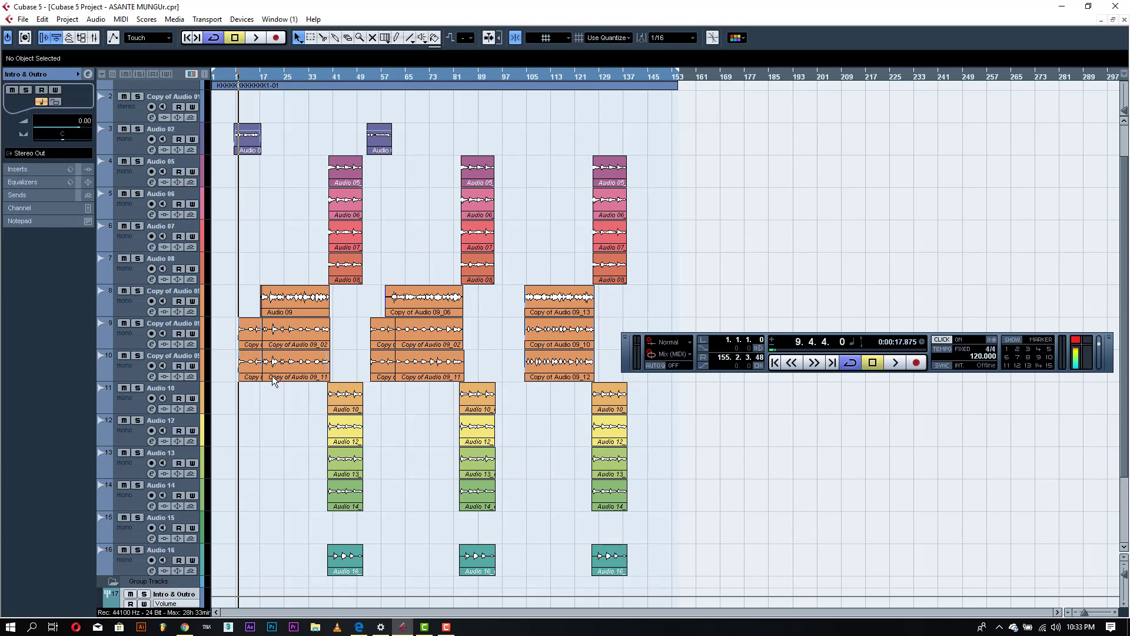
scroll(269, 380, "down", 3)
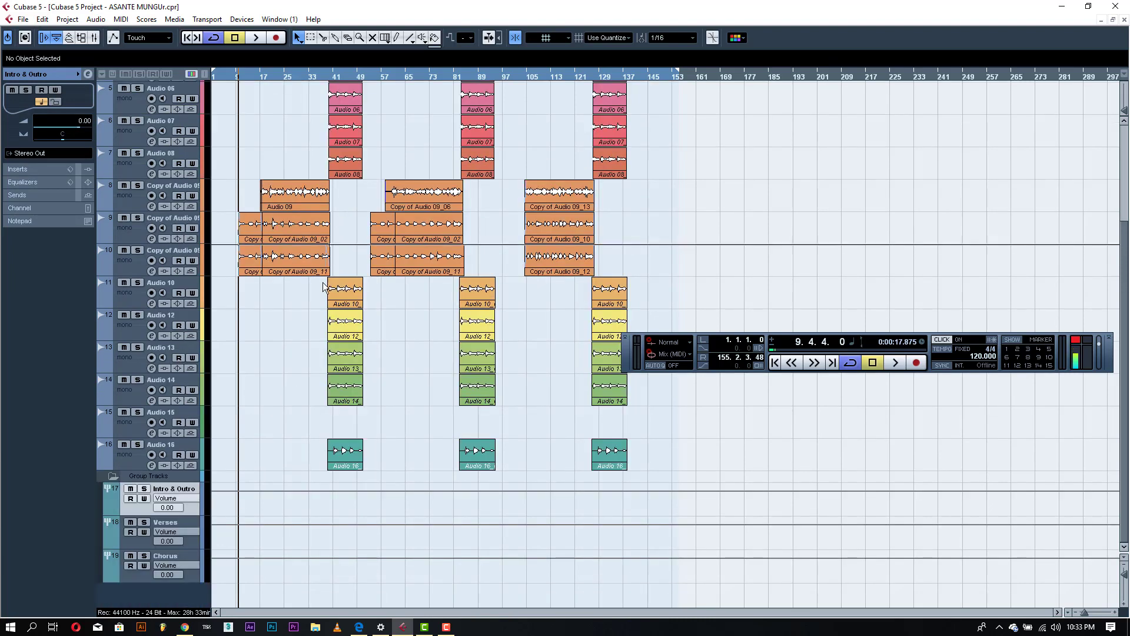
scroll(309, 324, "up", 3)
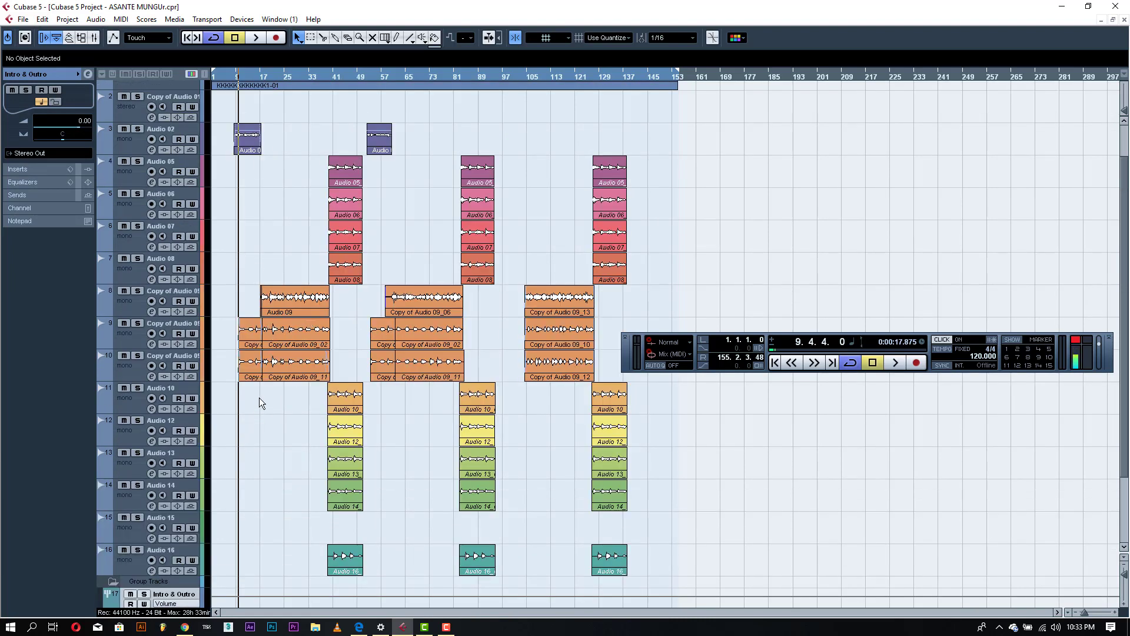
scroll(303, 235, "down", 3)
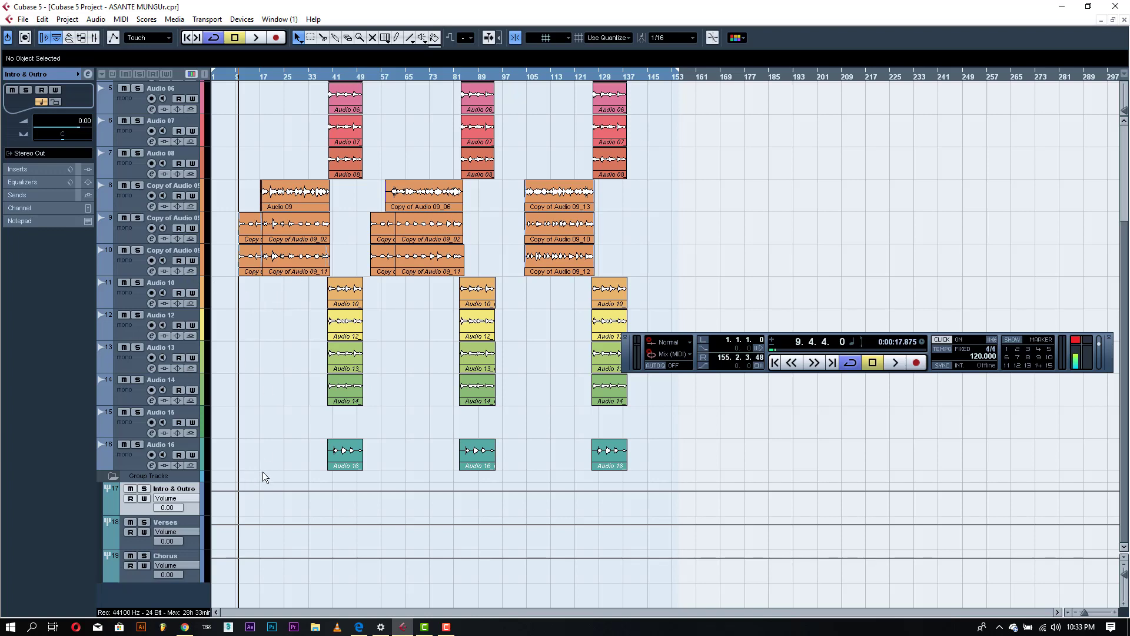
scroll(304, 356, "up", 3)
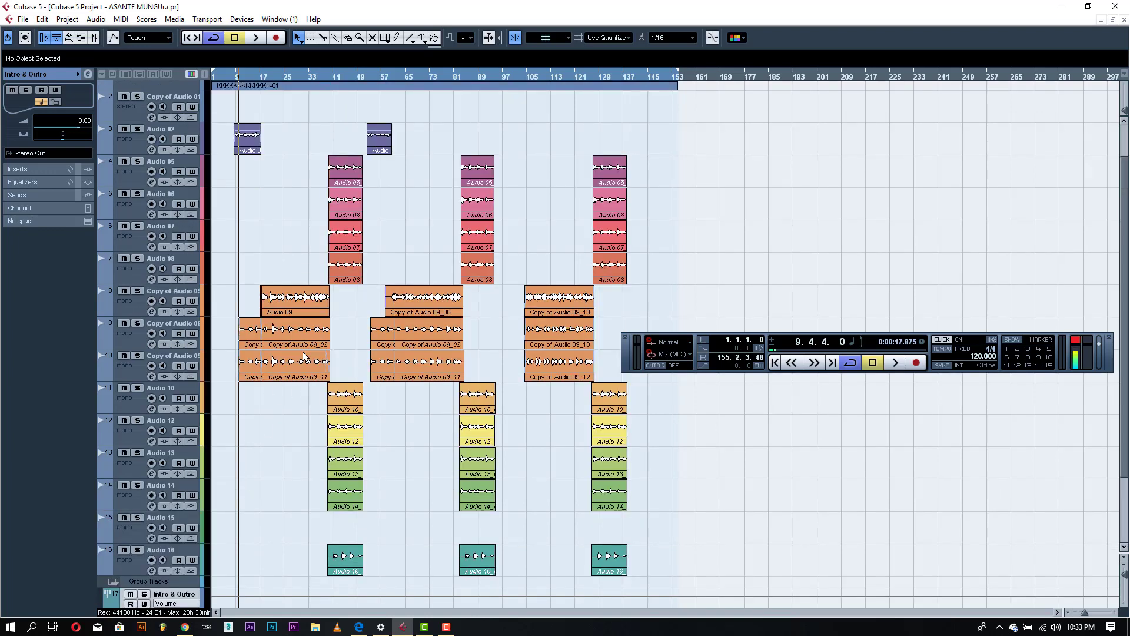
Ignore the antivirus alert and route the Audio 02 track's output to the Intro & Outro group.
left_click(702, 372)
left_click(133, 148)
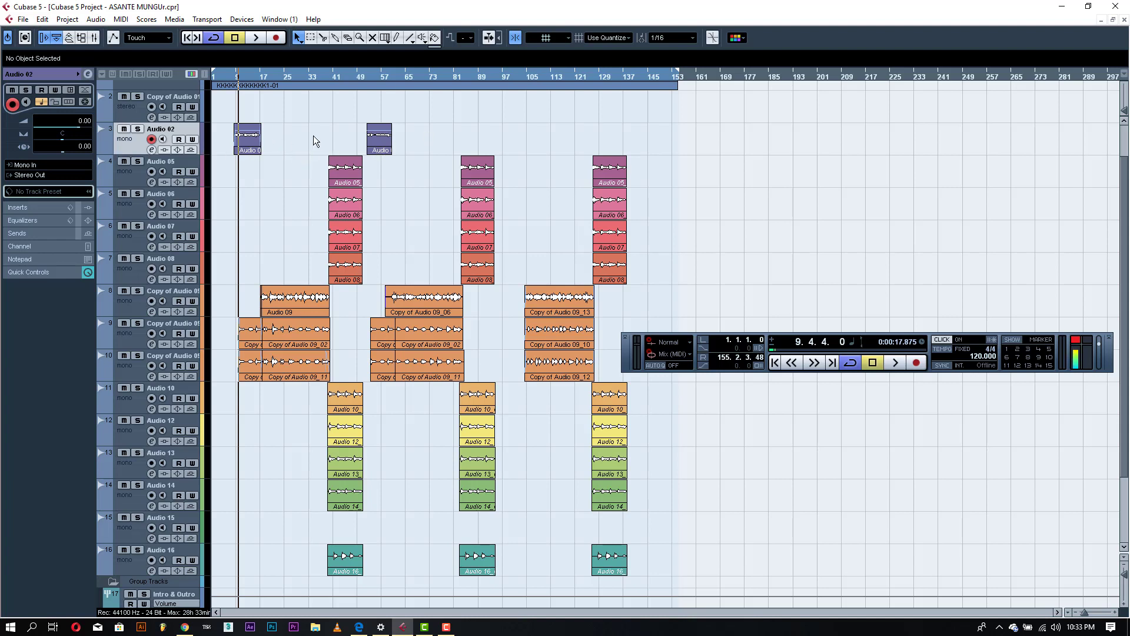
left_click(44, 175)
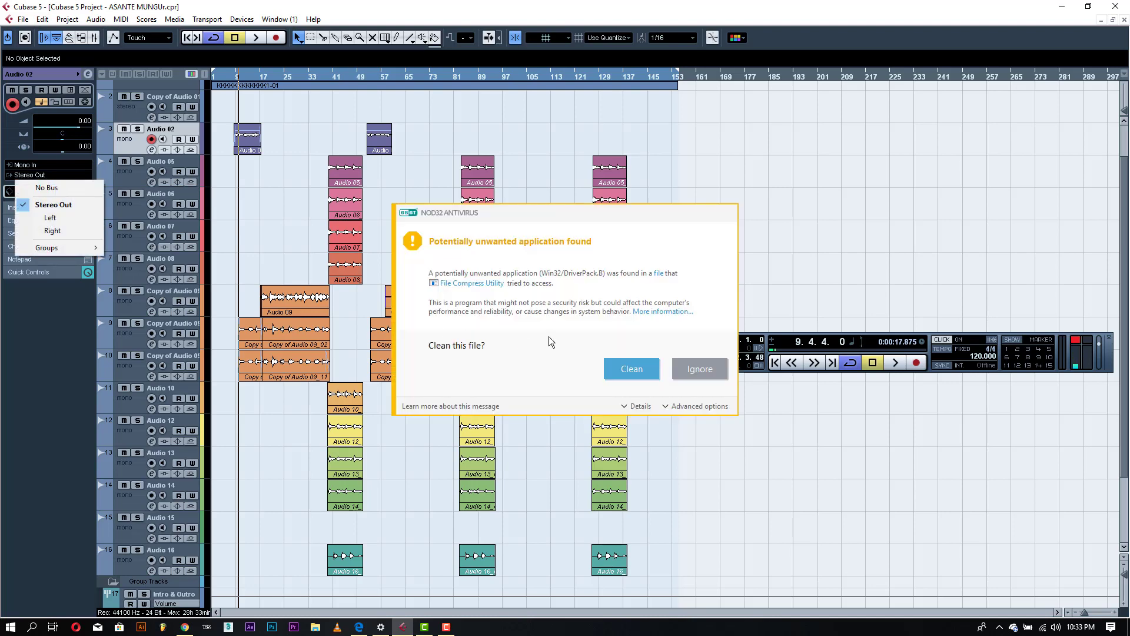
left_click(698, 370)
left_click(56, 176)
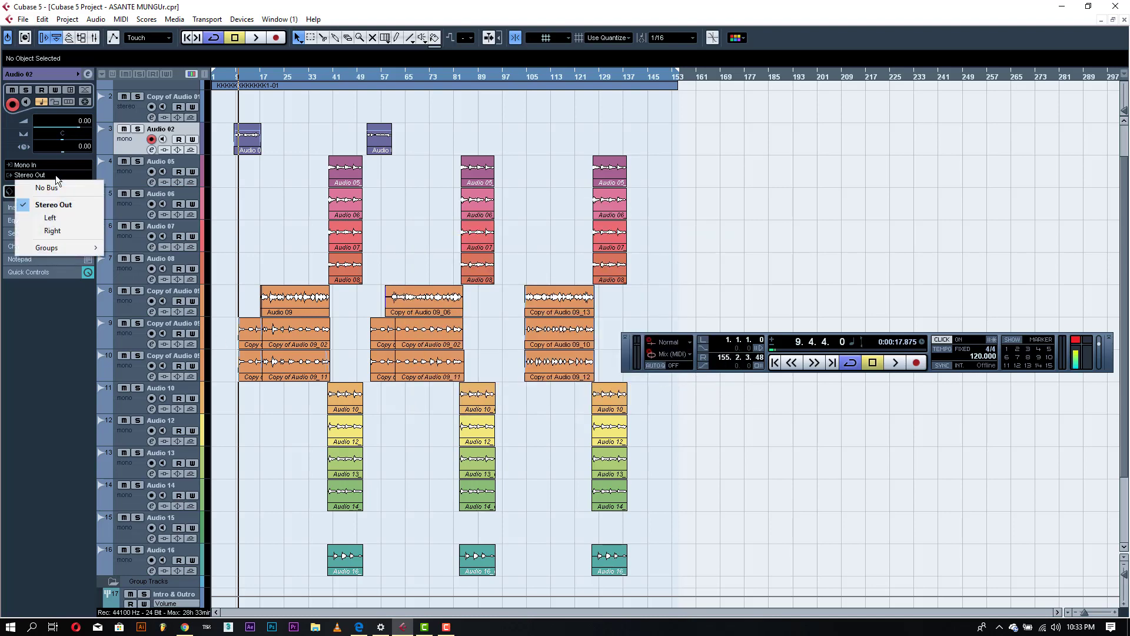
mouse_move(74, 243)
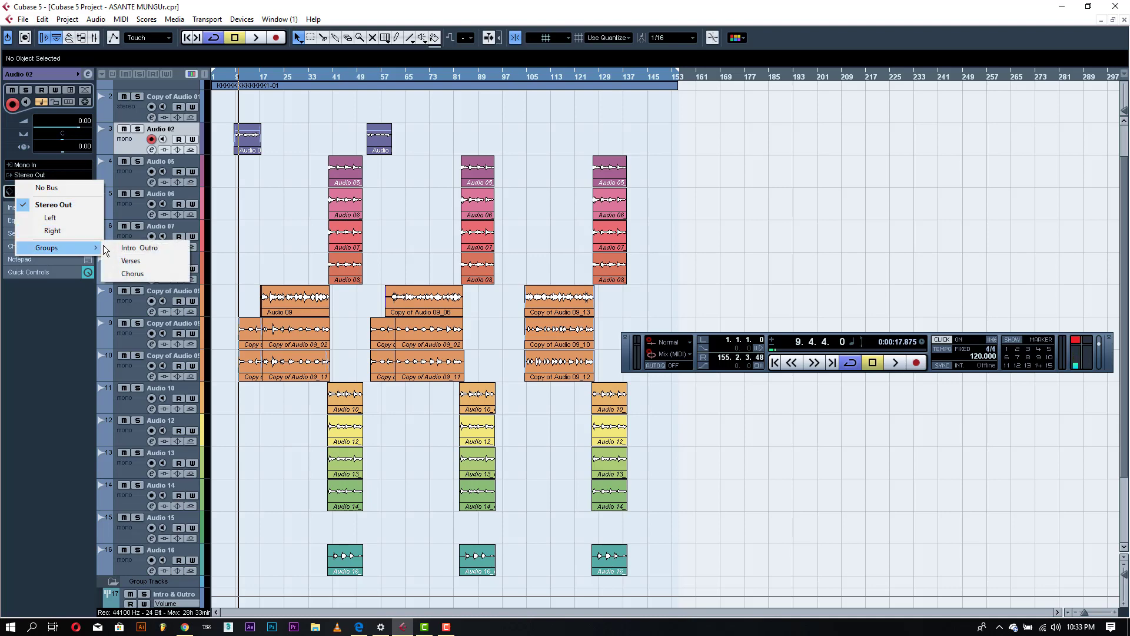
left_click(144, 246)
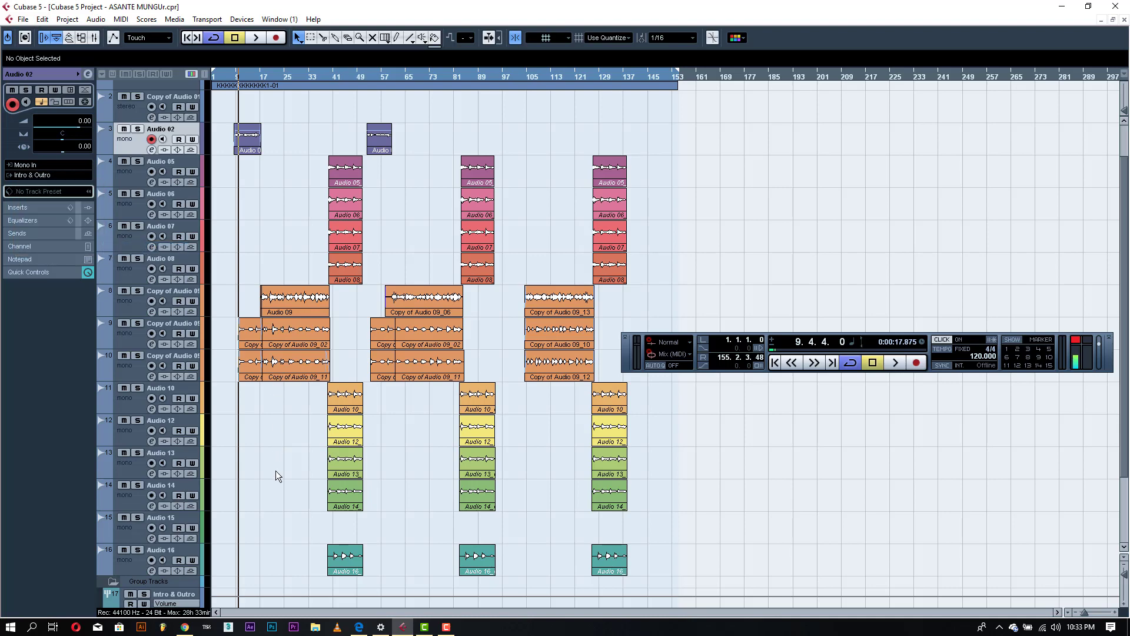
Route the Audio 16 track's output to the Intro & Outro group.
scroll(275, 489, "down", 3)
left_click(132, 461)
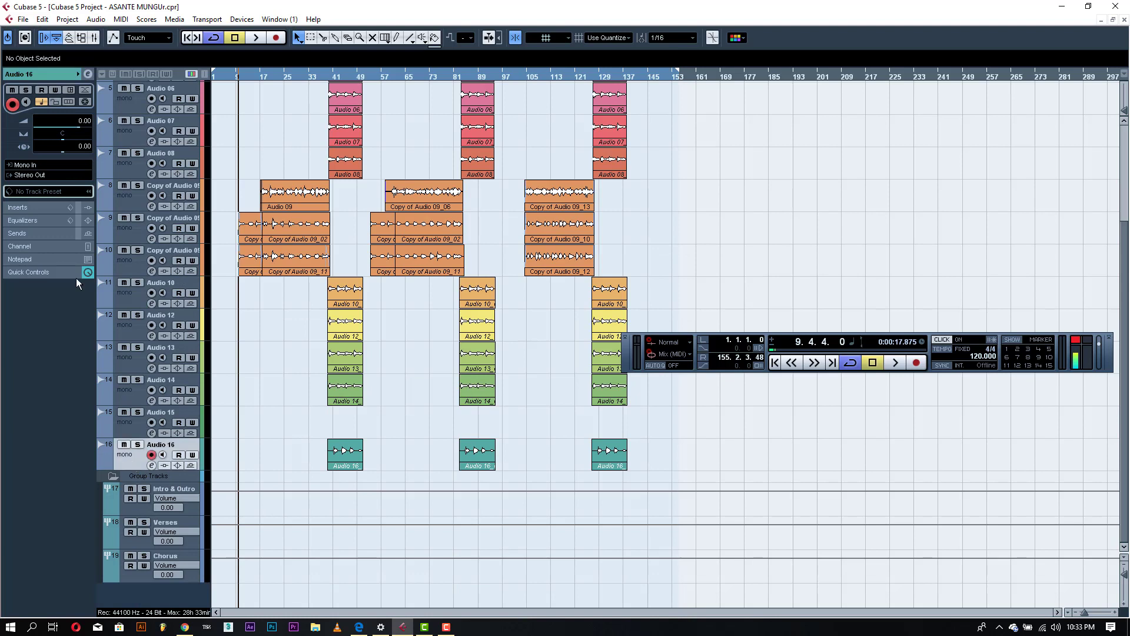
left_click(62, 175)
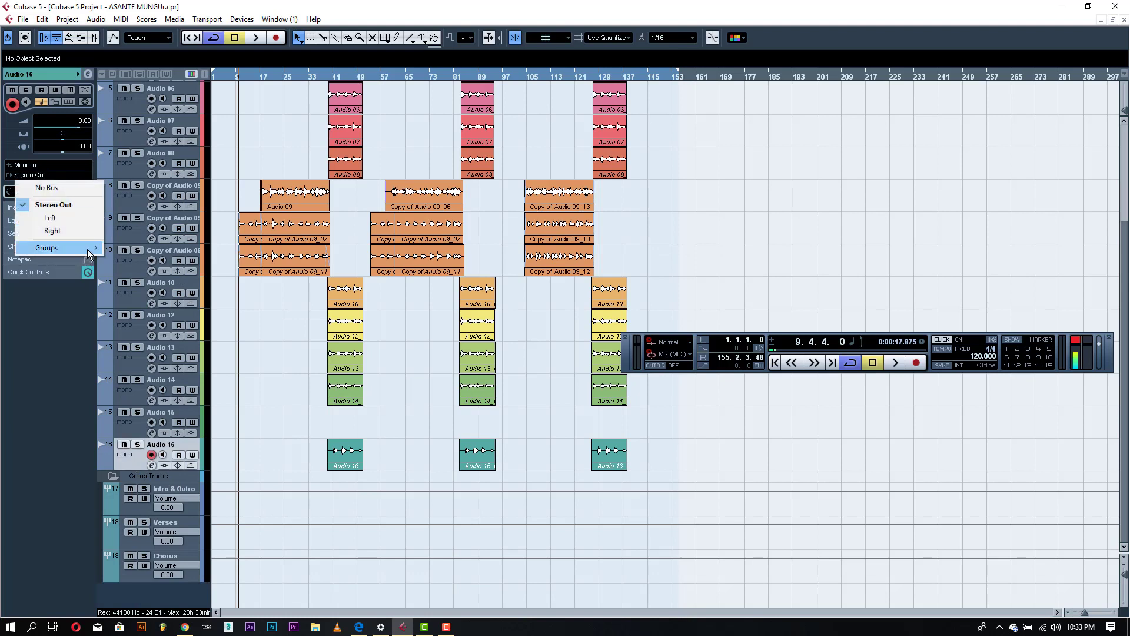
mouse_move(71, 248)
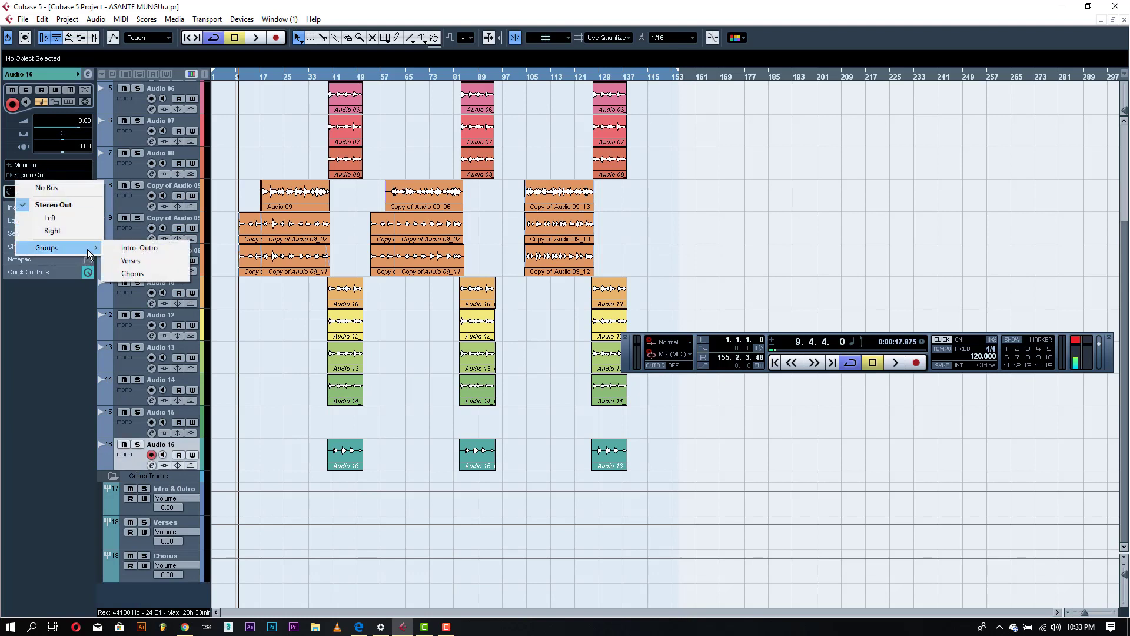
left_click(143, 249)
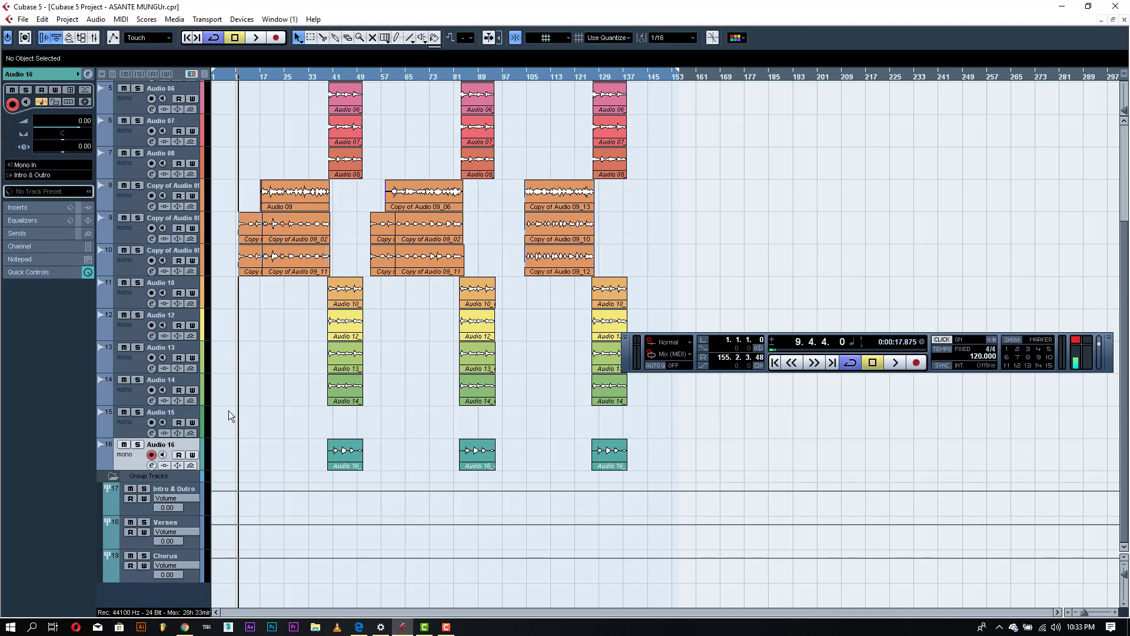
Route the outputs of the Audio 05 and Audio 06 tracks to the Chorus group.
scroll(263, 393, "up", 5)
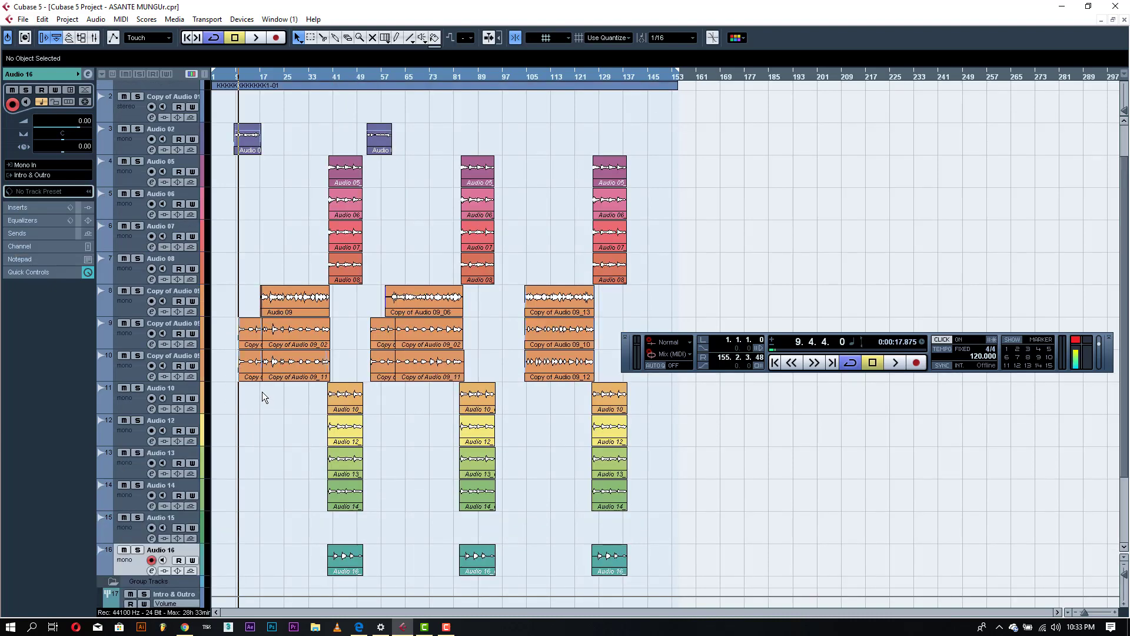
left_click(136, 228)
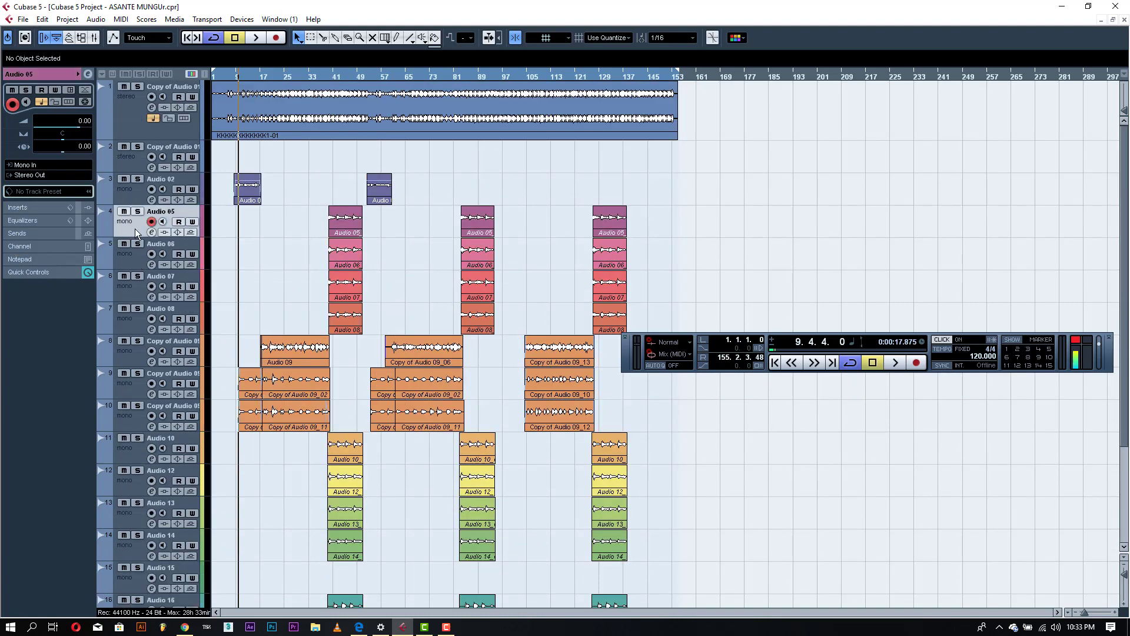
left_click(65, 175)
mouse_move(89, 247)
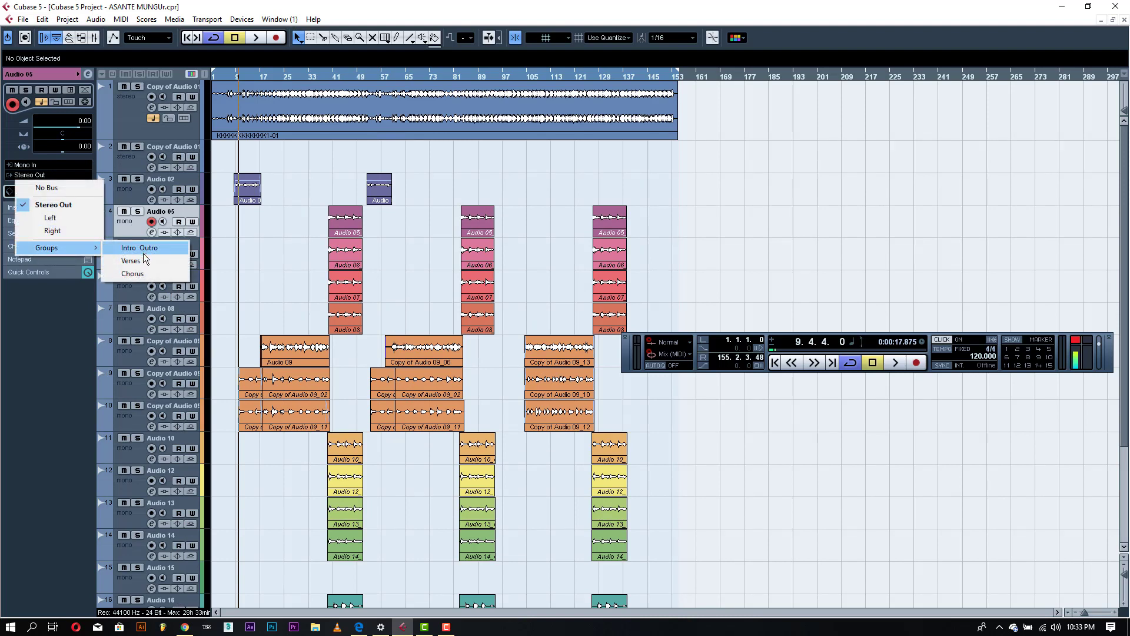
left_click(143, 273)
left_click(132, 264)
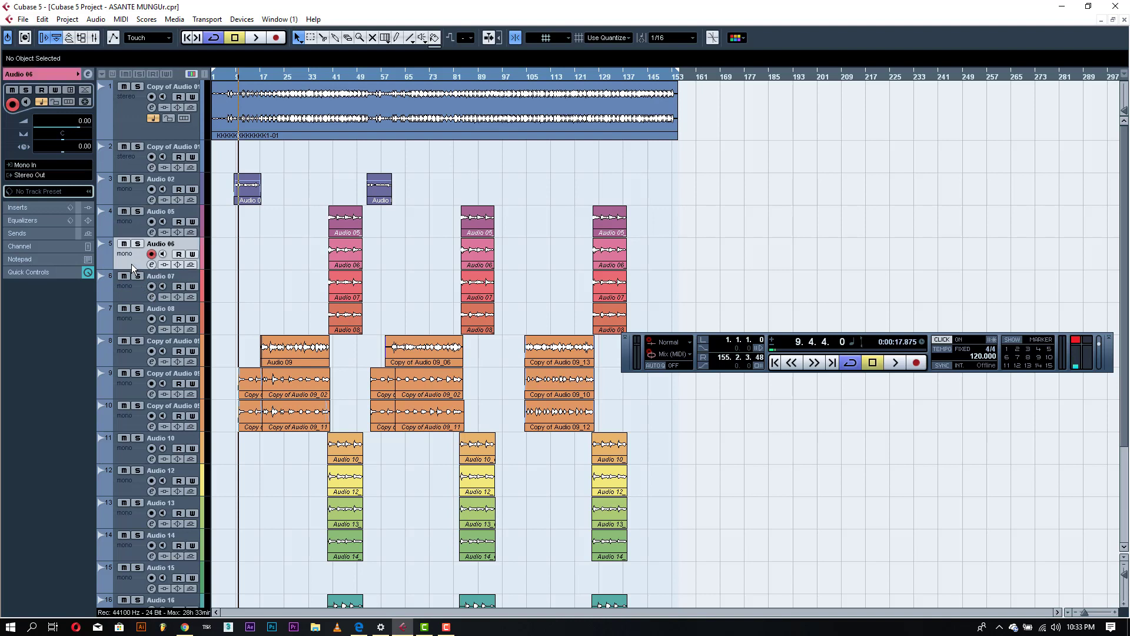
left_click(59, 179)
mouse_move(93, 250)
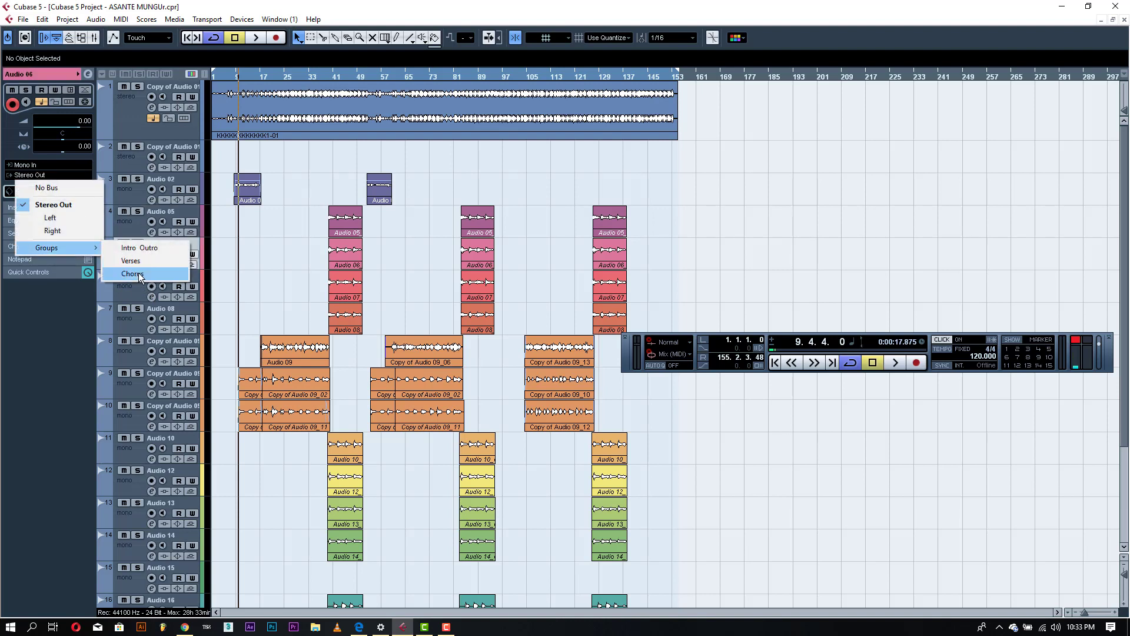
left_click(138, 274)
Route the outputs of the Audio 07 and Audio 08 tracks to the Chorus group.
left_click(129, 292)
left_click(56, 175)
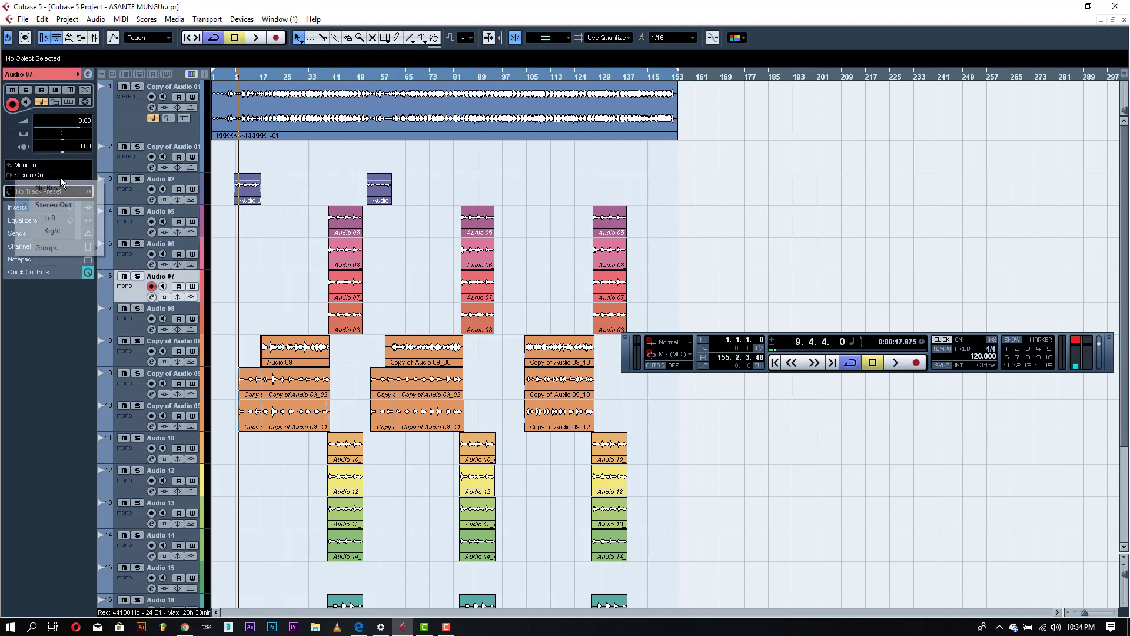
mouse_move(89, 257)
left_click(132, 275)
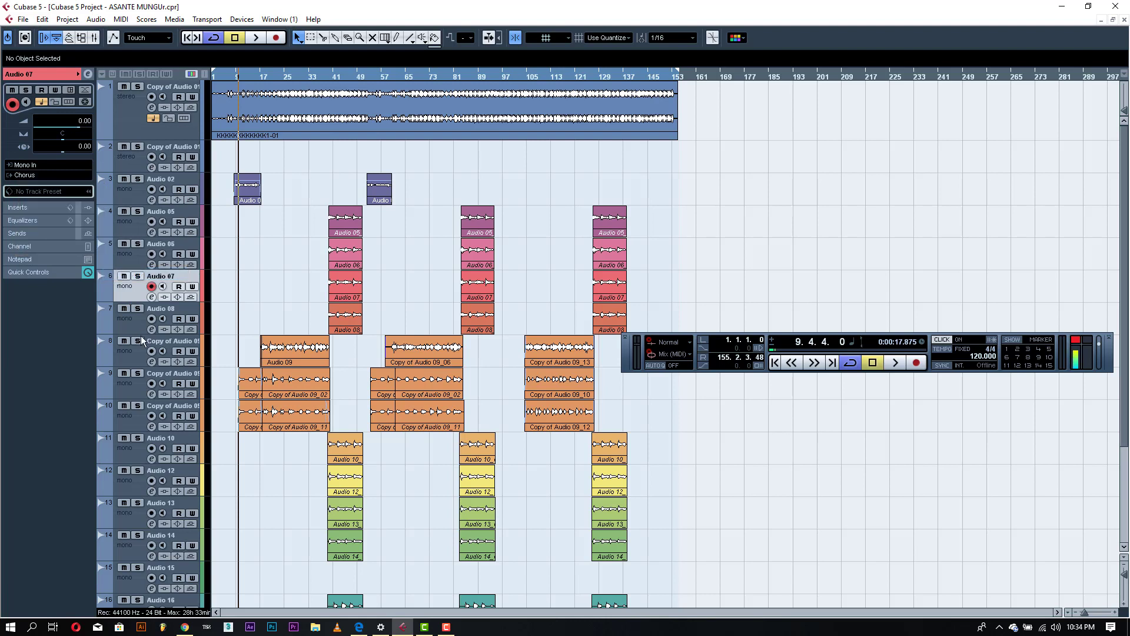
left_click(133, 325)
left_click(56, 174)
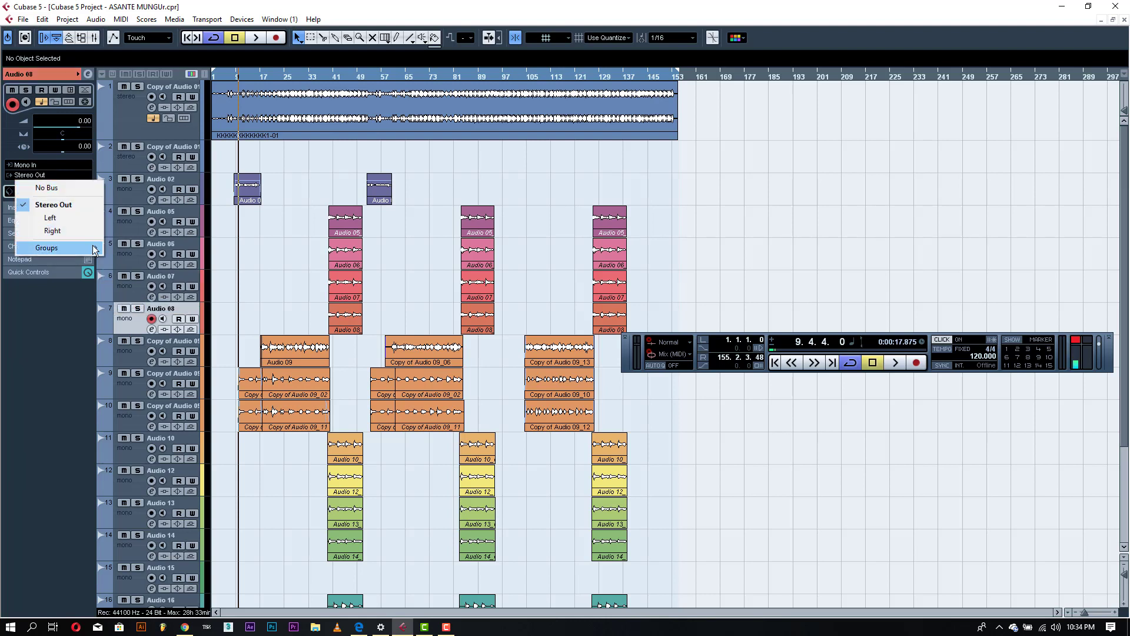
mouse_move(93, 247)
left_click(140, 272)
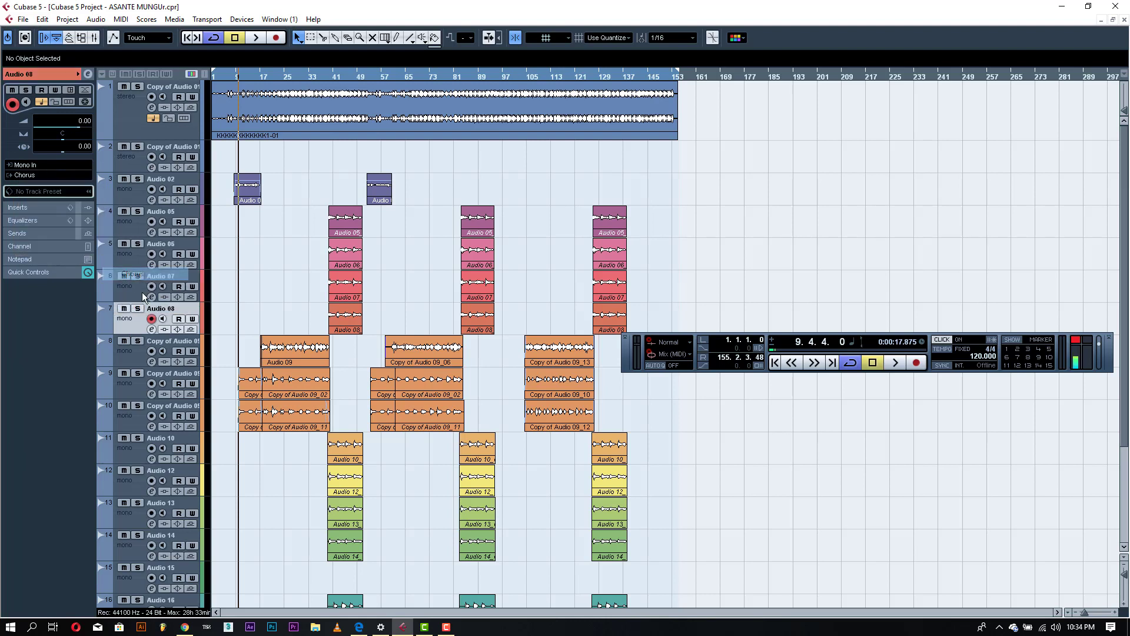
Route the outputs of the three Copy of Audio 09 tracks (tracks 8, 9 and 10) to the Verses group.
left_click(133, 358)
left_click(58, 171)
mouse_move(71, 247)
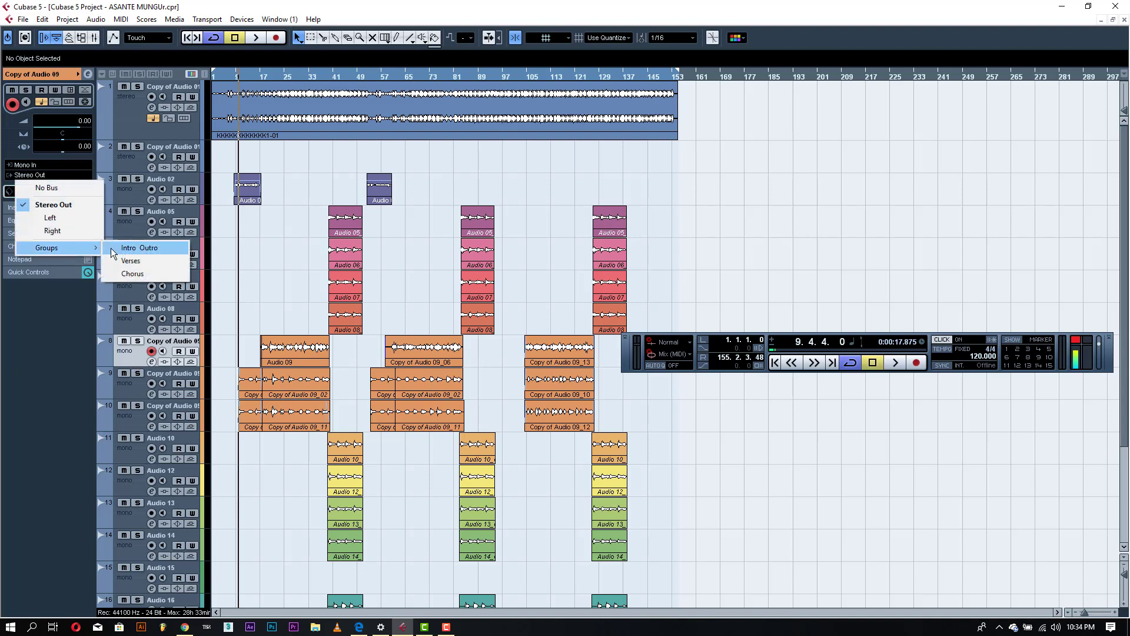
left_click(142, 260)
left_click(137, 389)
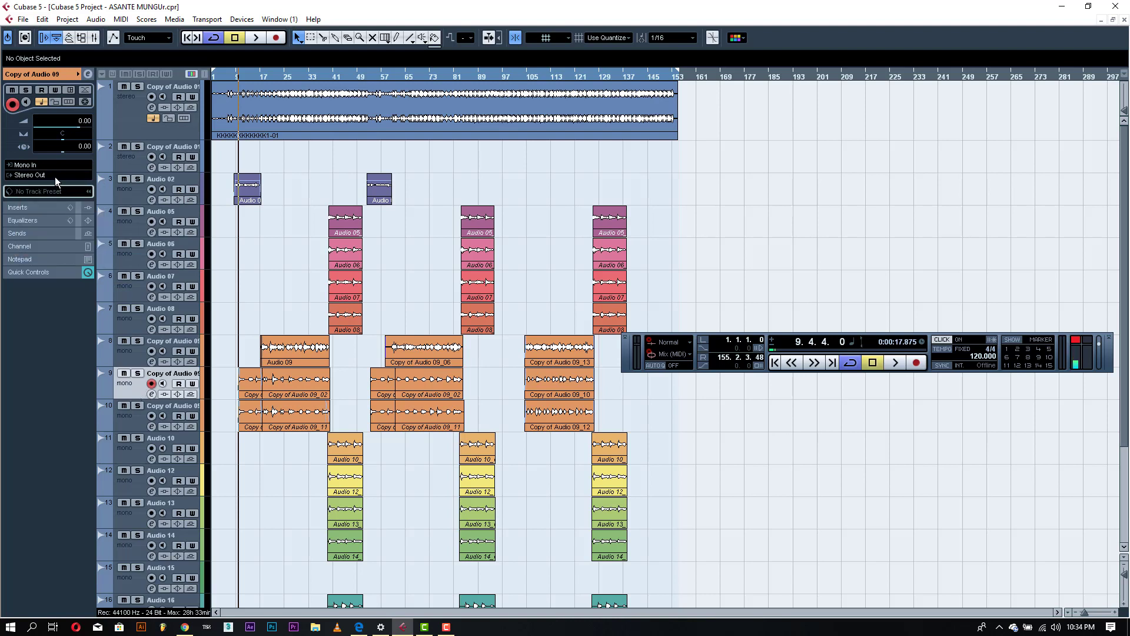
left_click(59, 175)
mouse_move(65, 247)
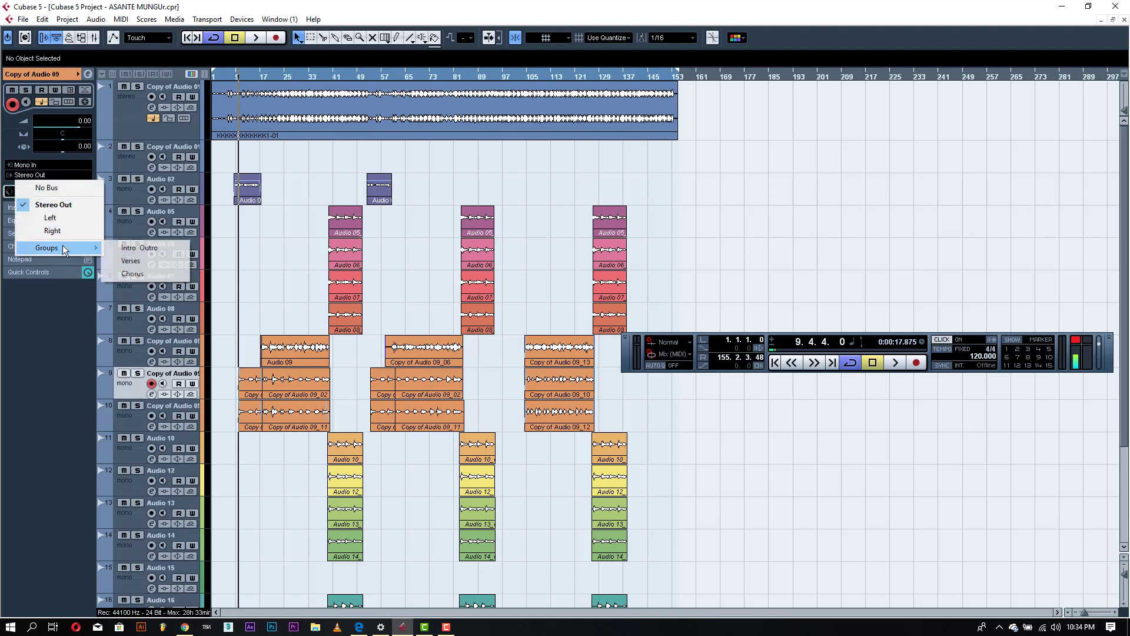
left_click(145, 261)
left_click(130, 428)
left_click(49, 176)
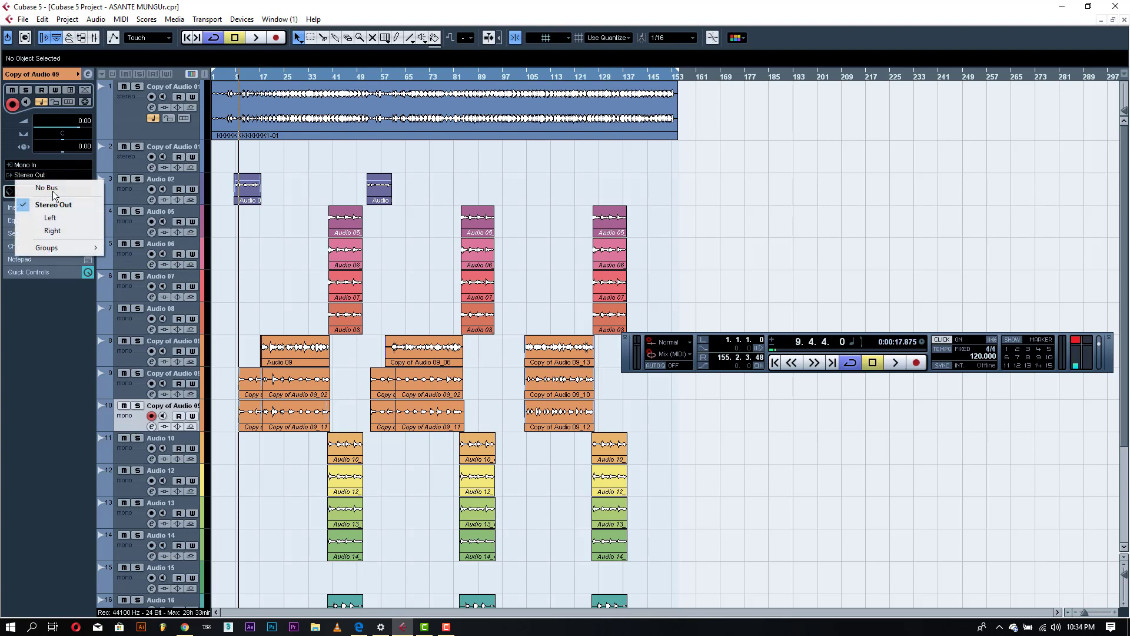
mouse_move(75, 258)
left_click(138, 263)
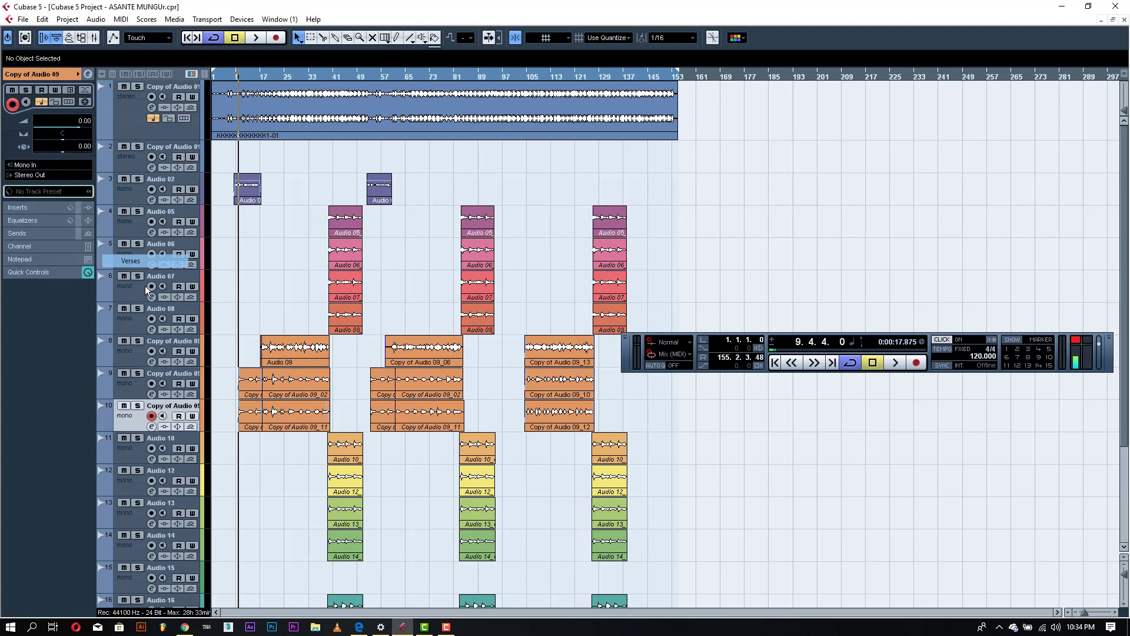
Route the outputs of the Audio 10 and Audio 12 tracks to the Chorus group.
left_click(136, 454)
left_click(47, 176)
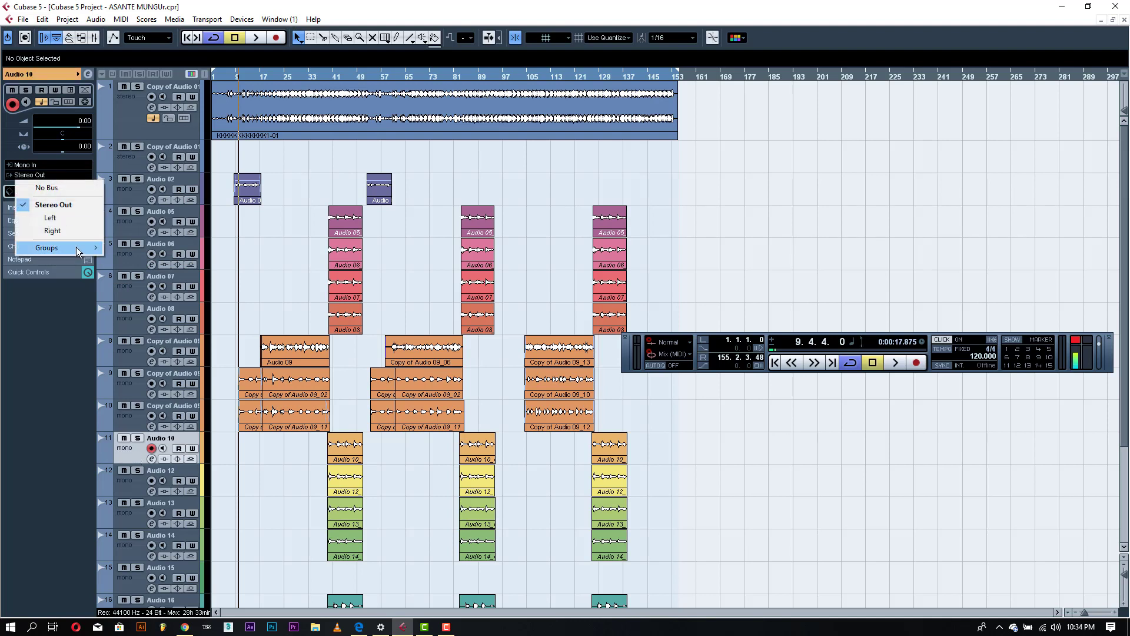
mouse_move(80, 251)
left_click(143, 274)
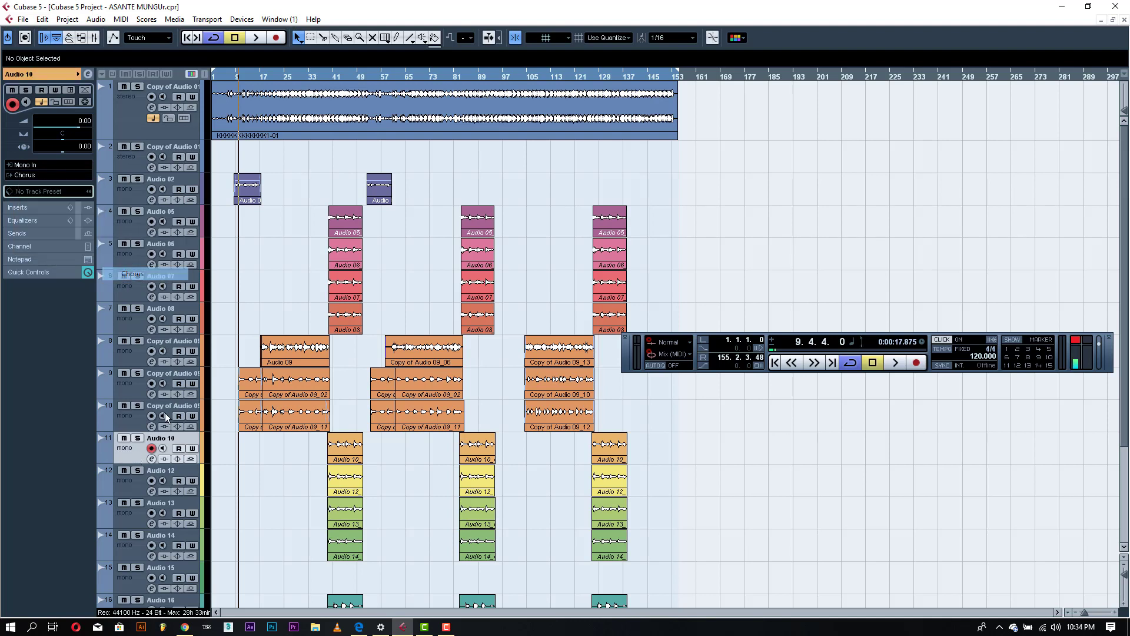
left_click(137, 482)
left_click(46, 176)
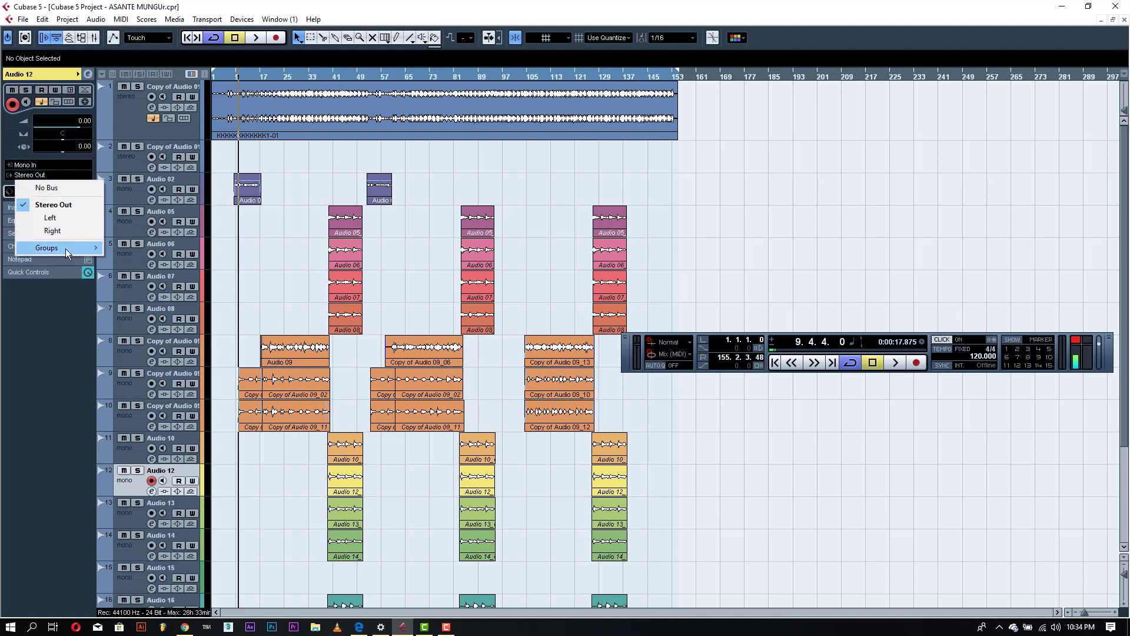
mouse_move(65, 248)
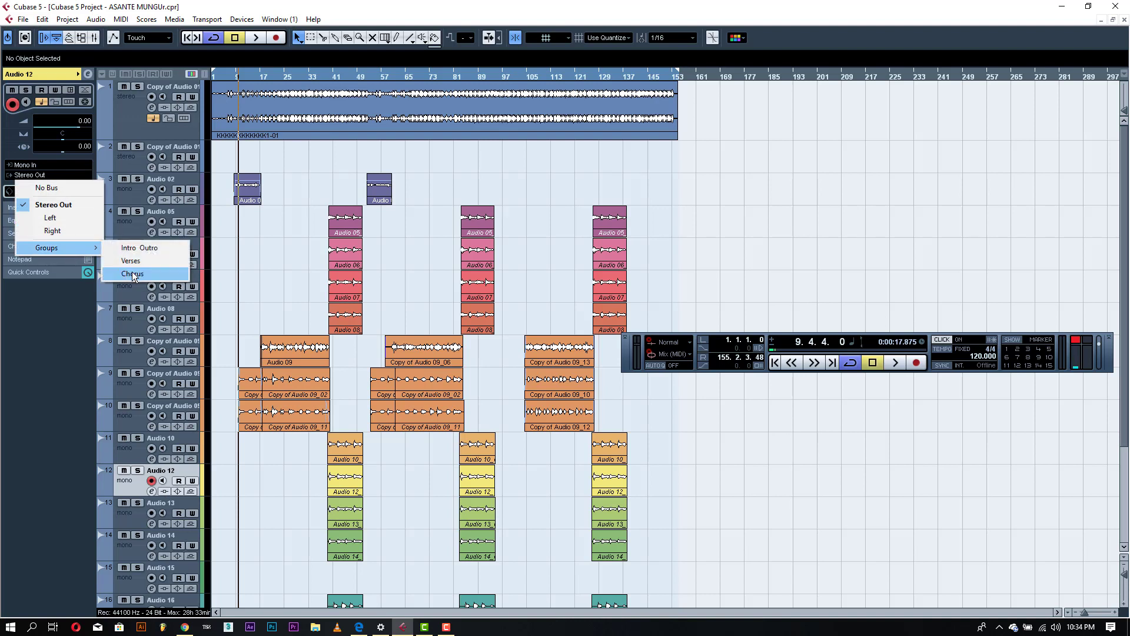
left_click(132, 274)
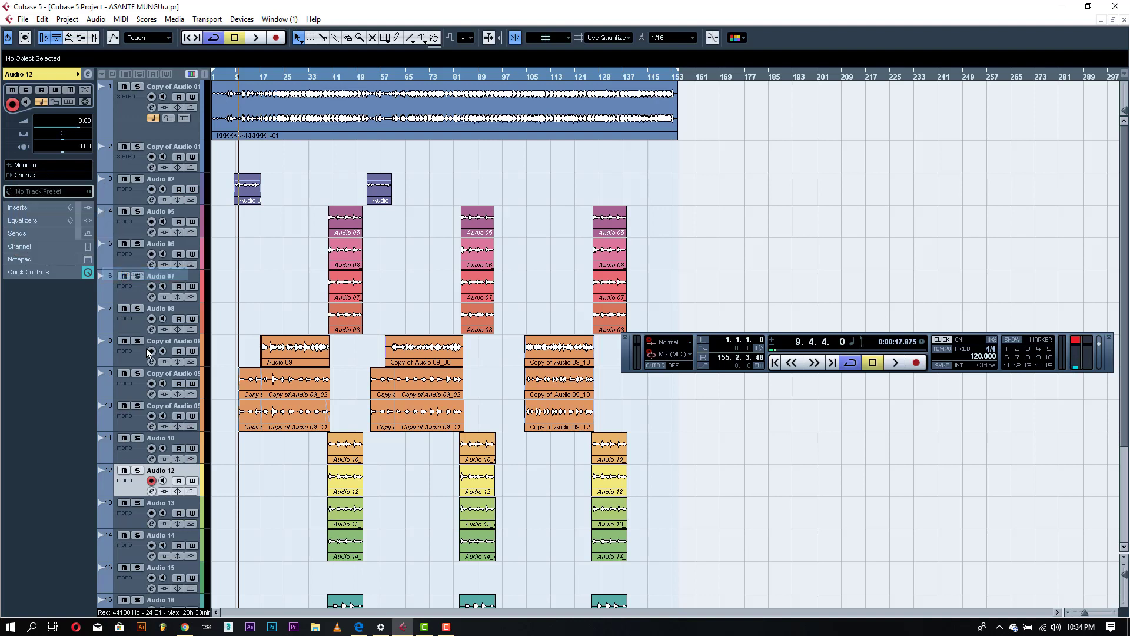
Route the outputs of the Audio 13 and Audio 14 tracks to the Chorus group.
left_click(136, 516)
left_click(46, 175)
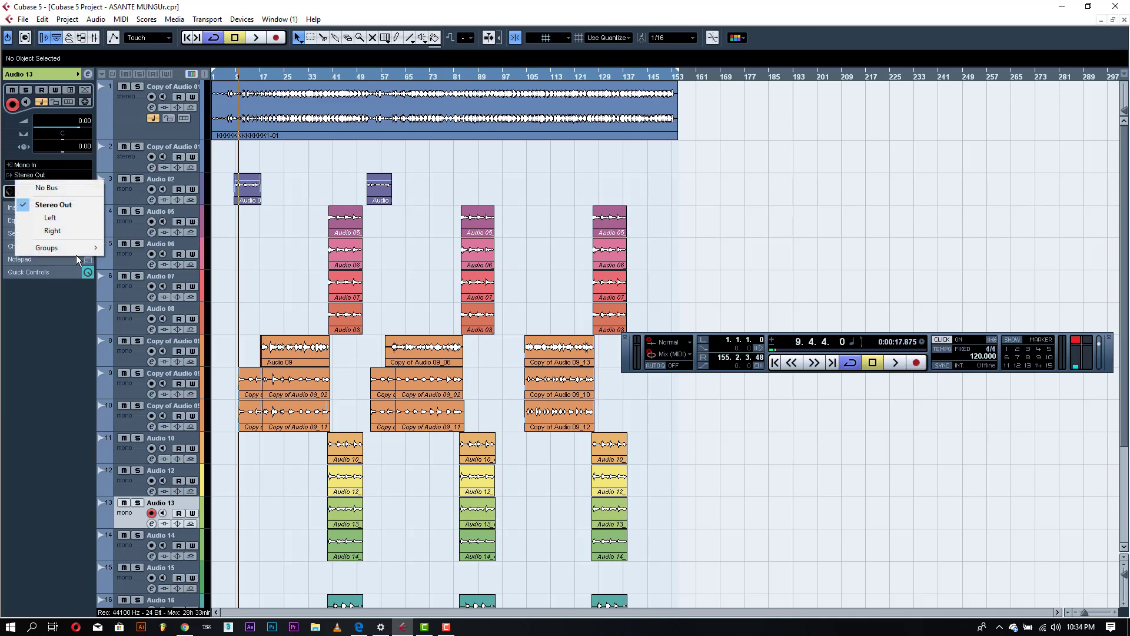
mouse_move(75, 248)
left_click(132, 274)
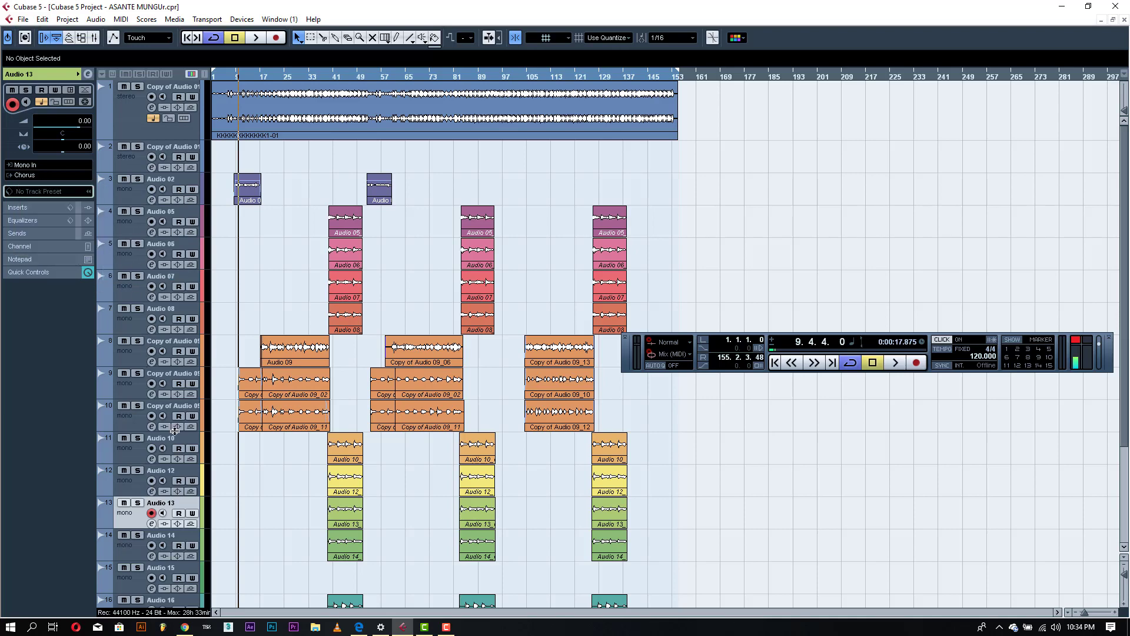
scroll(256, 564, "down", 3)
left_click(120, 451)
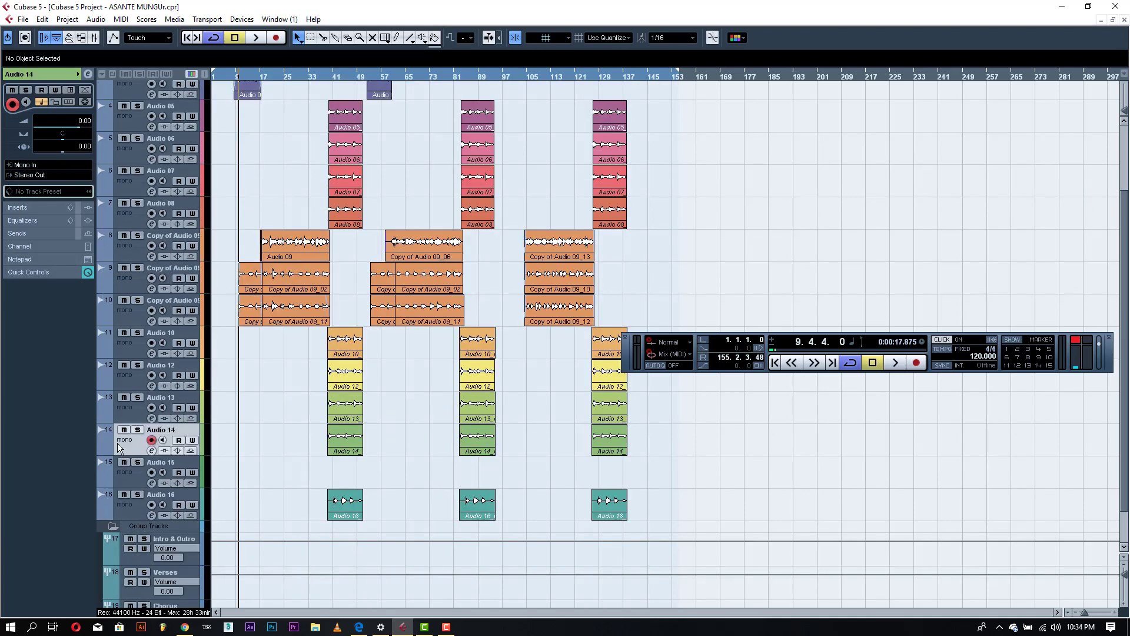
left_click(44, 172)
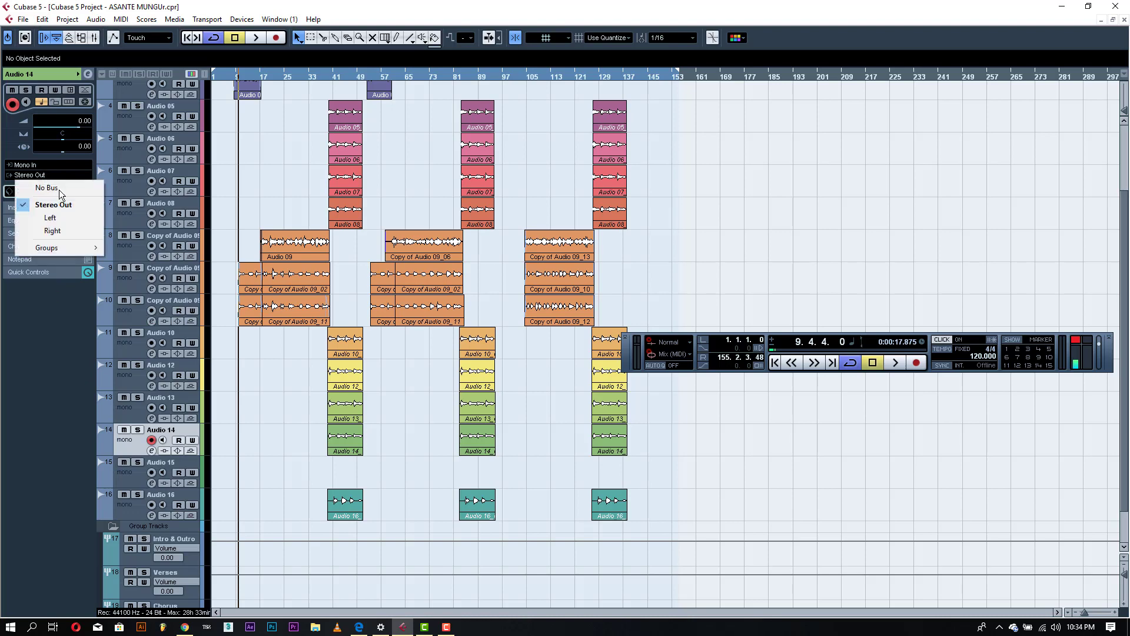
mouse_move(83, 248)
left_click(153, 268)
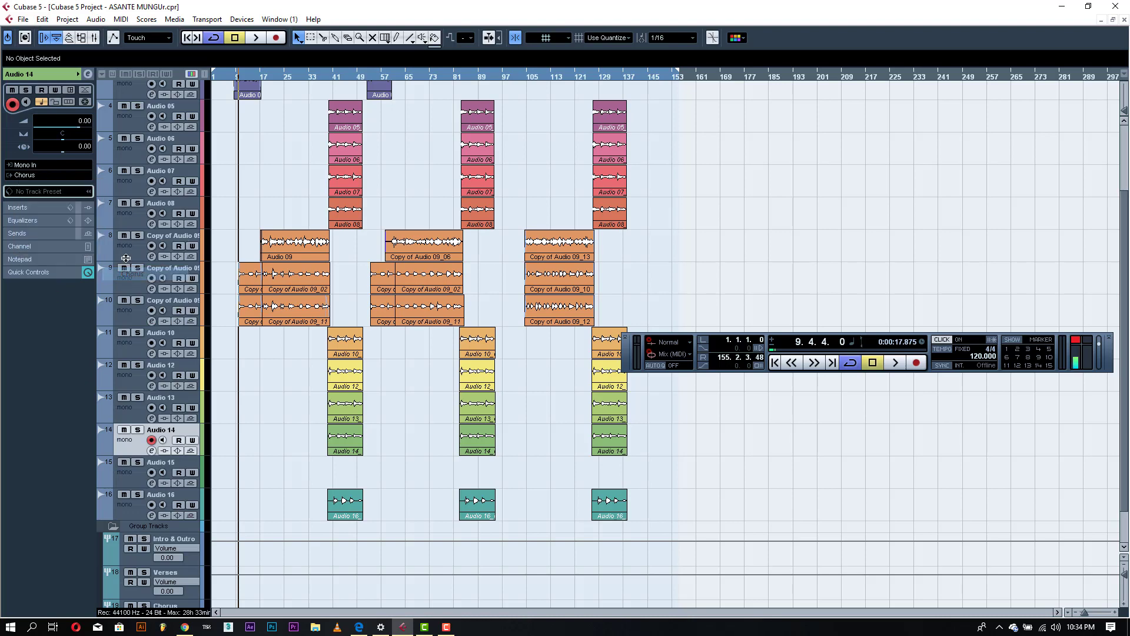
Return the playhead to the project start and move the floating Transport panel to the middle of the arrangement.
scroll(243, 326, "up", 3)
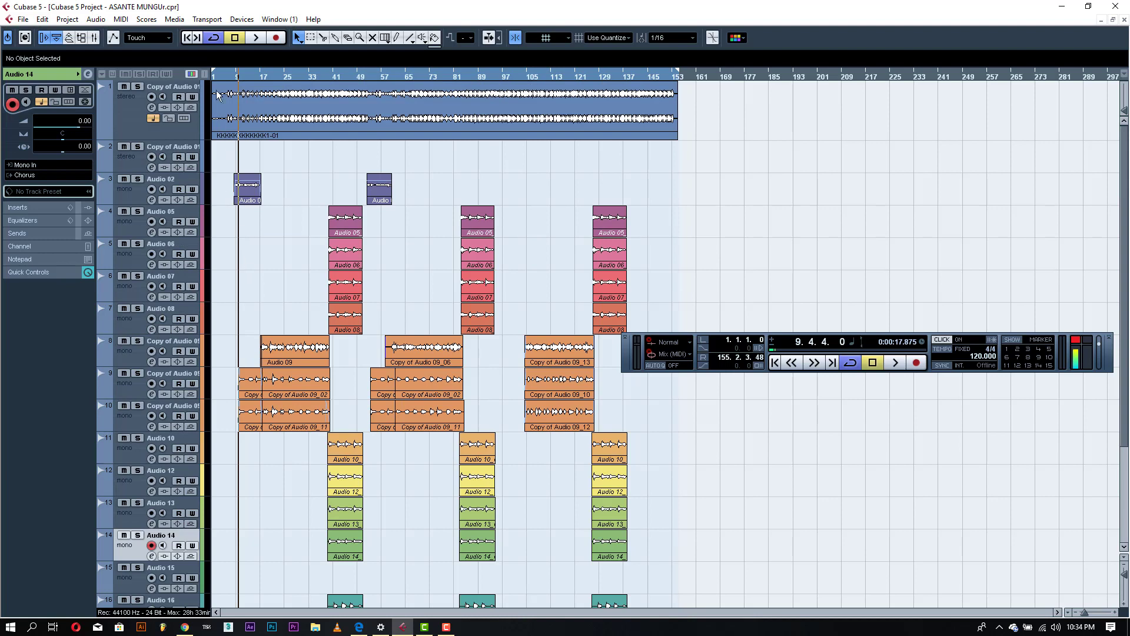
left_click_drag(230, 76, 212, 77)
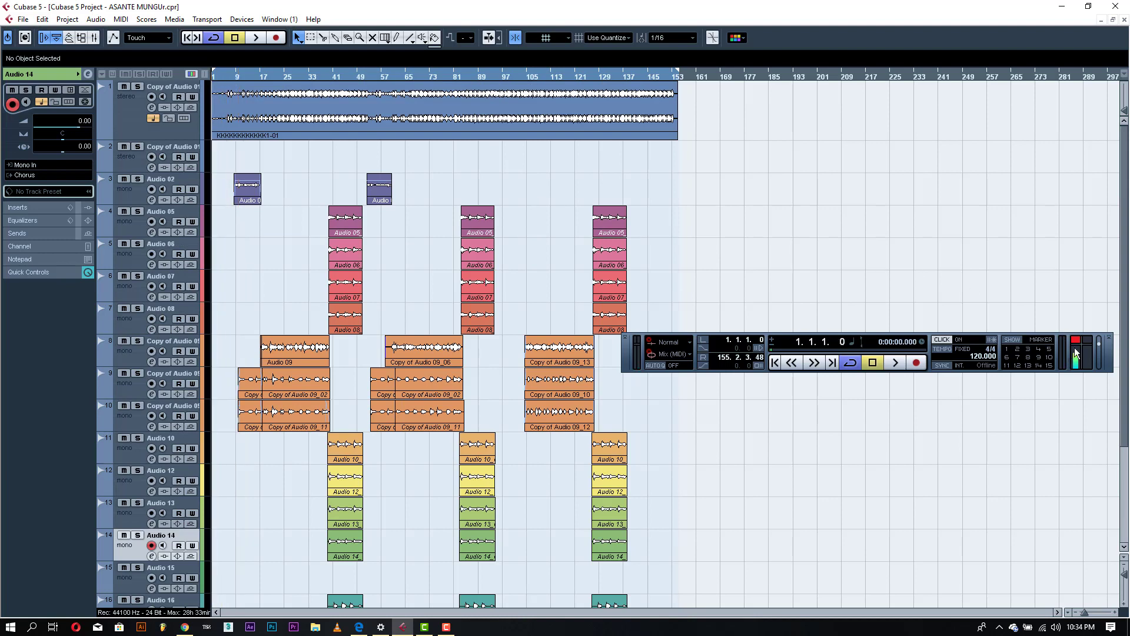
left_click_drag(1057, 340, 821, 254)
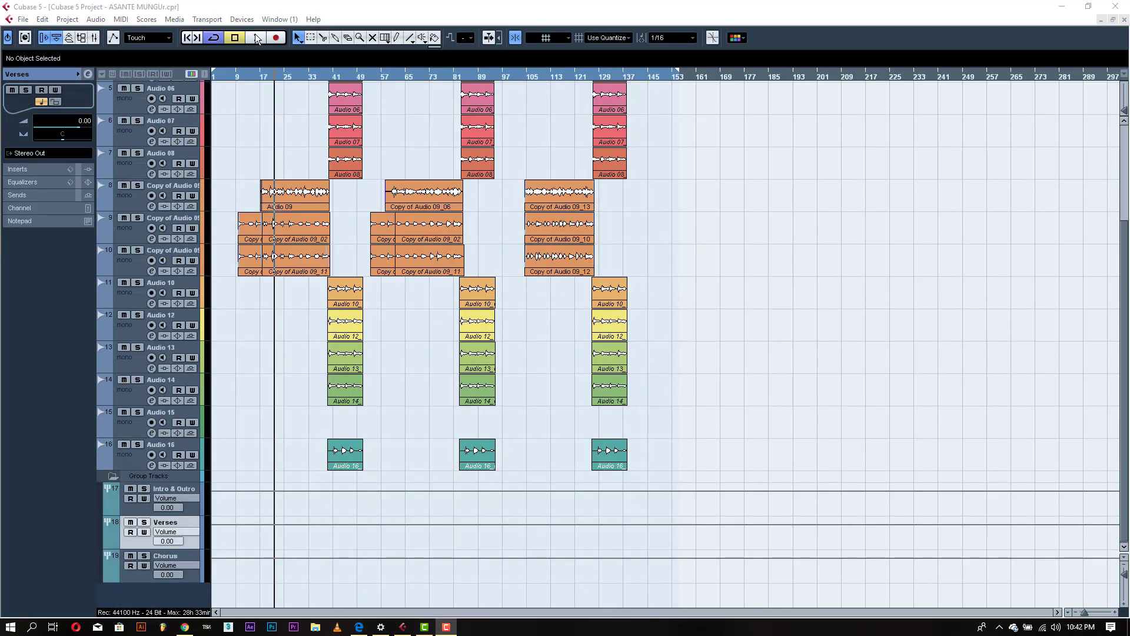
Play back the project and restart from about bar 6 to check the signal reaching the group tracks.
left_click(256, 38)
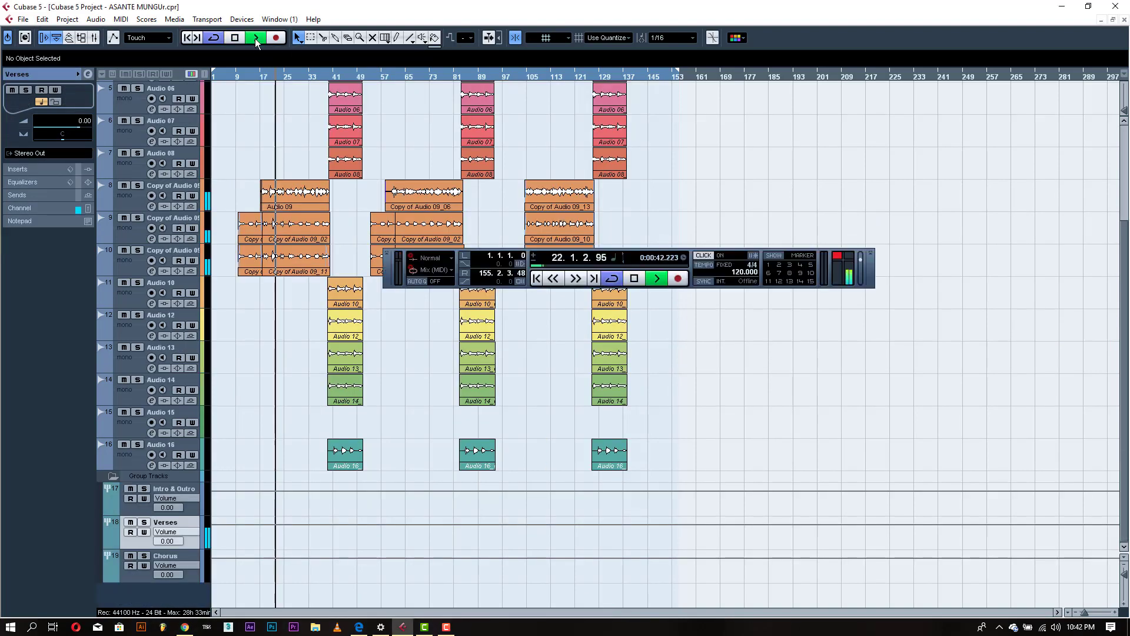
left_click(229, 75)
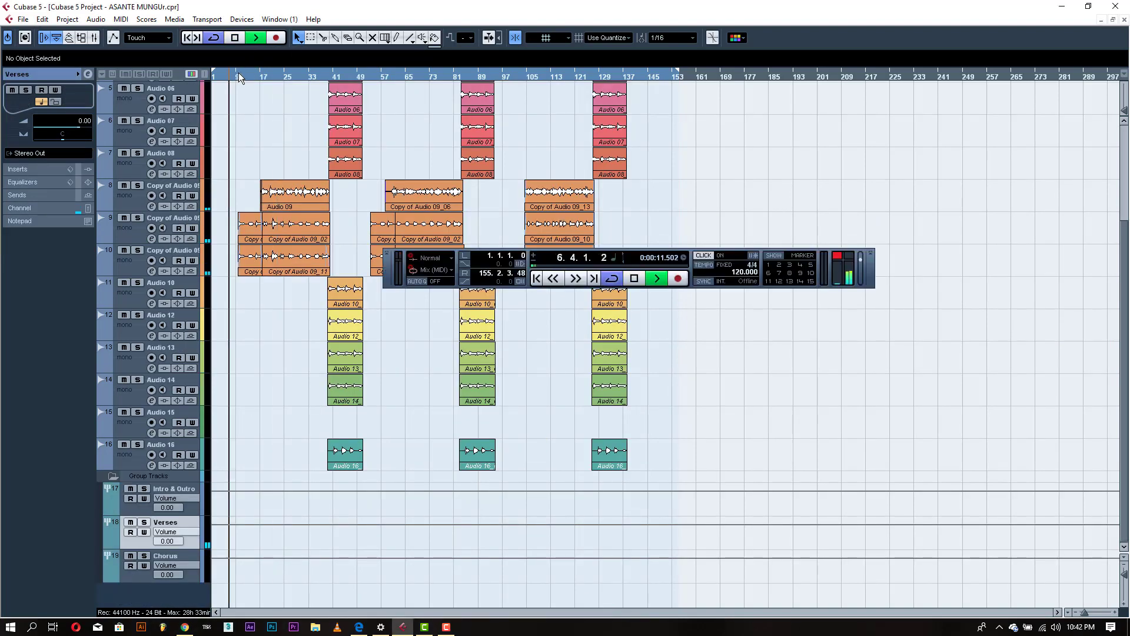
scroll(333, 301, "up", 5)
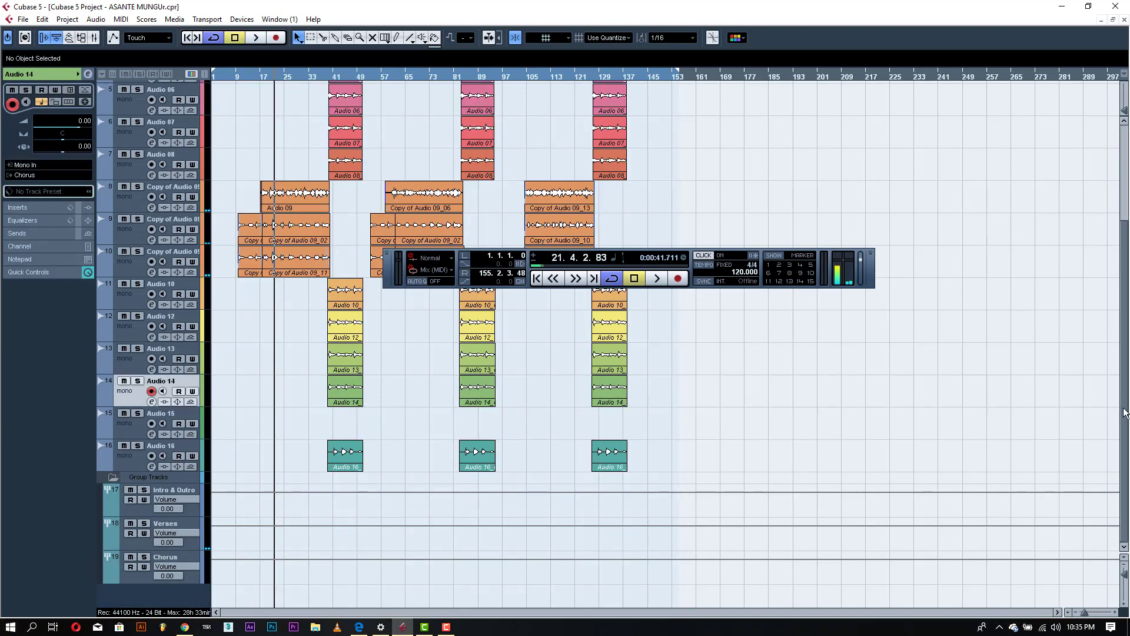
left_click_drag(1124, 412, 1127, 289)
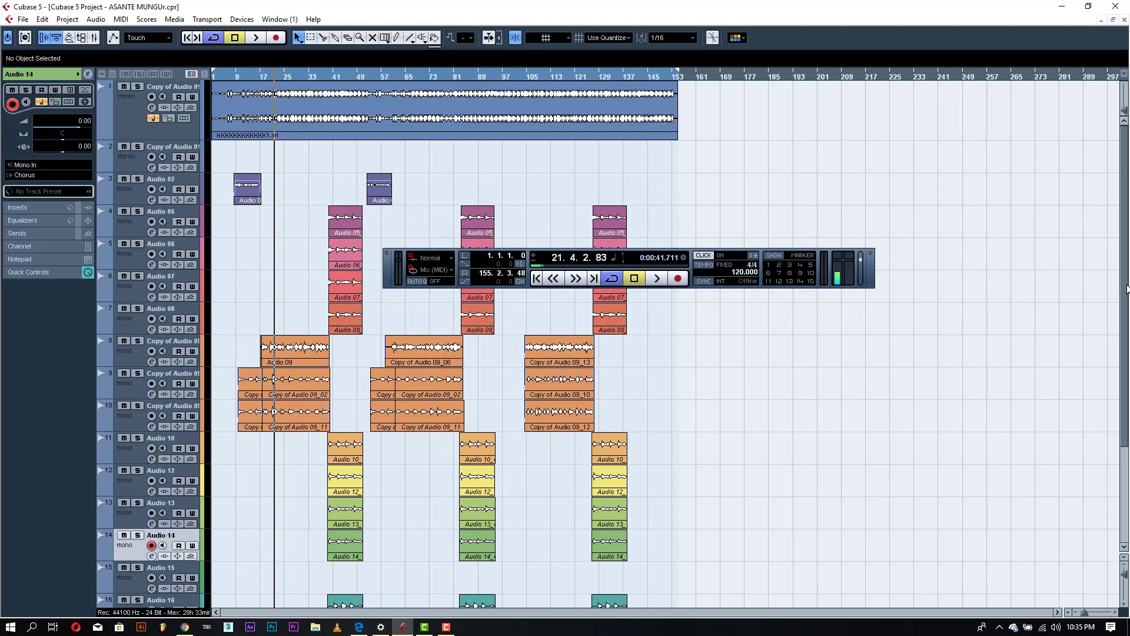
Review the group tracks below the audio tracks by selecting Chorus, Verses and Intro & Outro in turn.
scroll(1129, 318, "down", 1)
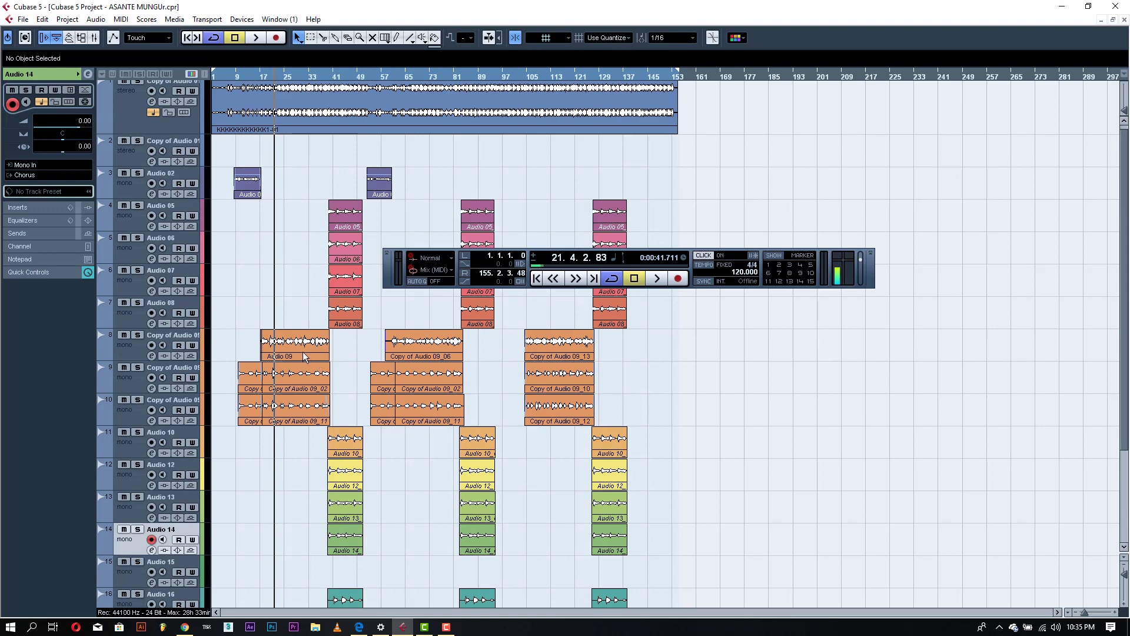
scroll(284, 478, "down", 3)
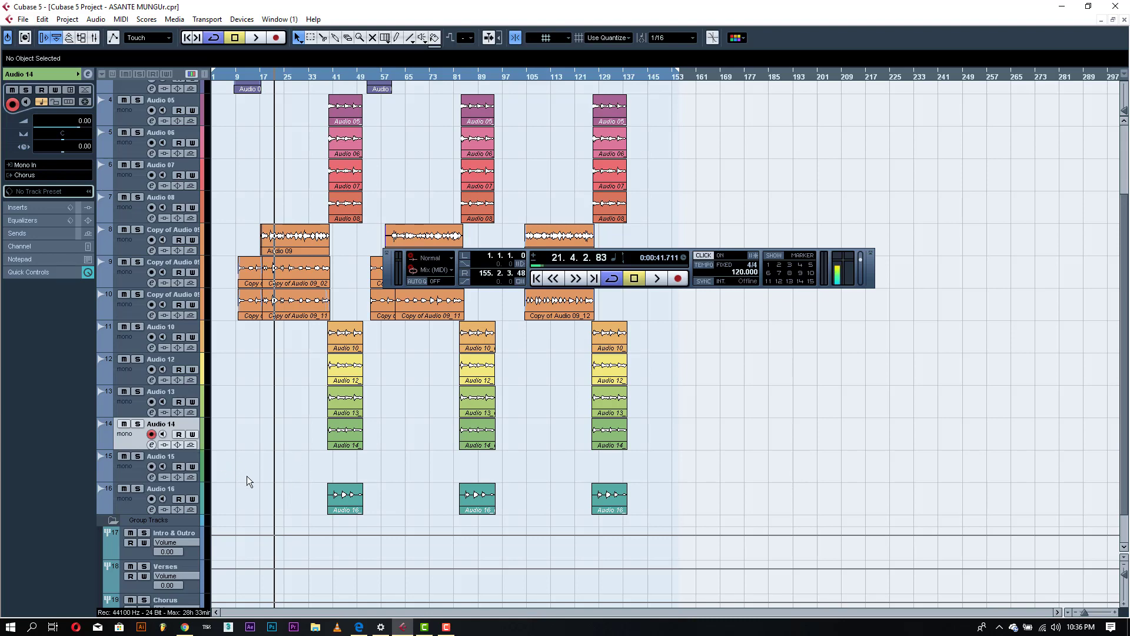
scroll(246, 476, "down", 3)
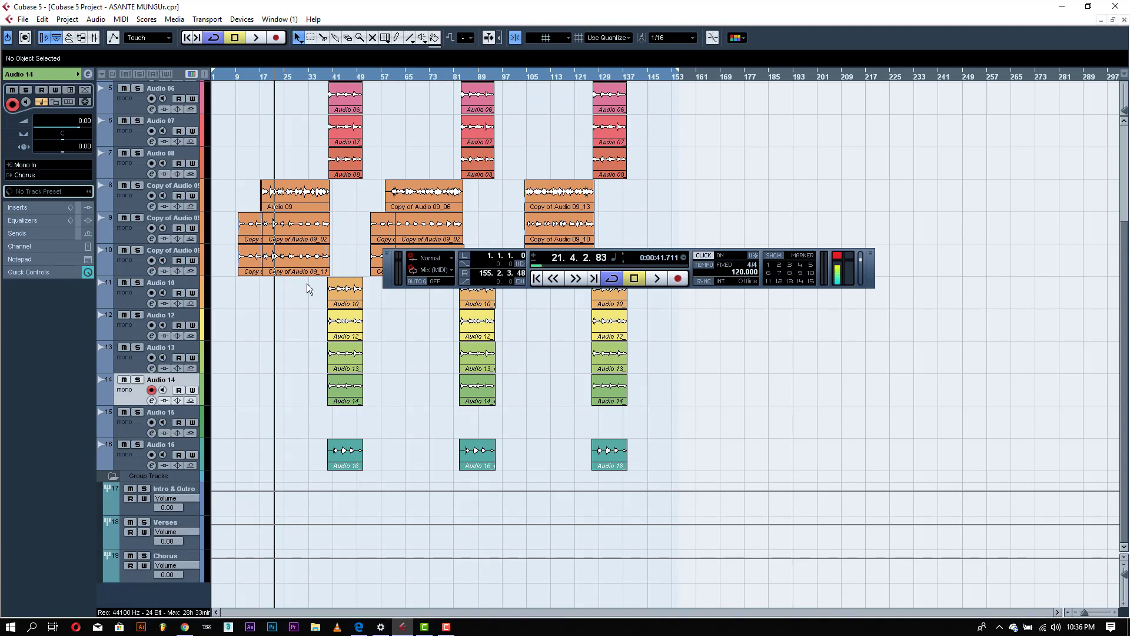
left_click(198, 553)
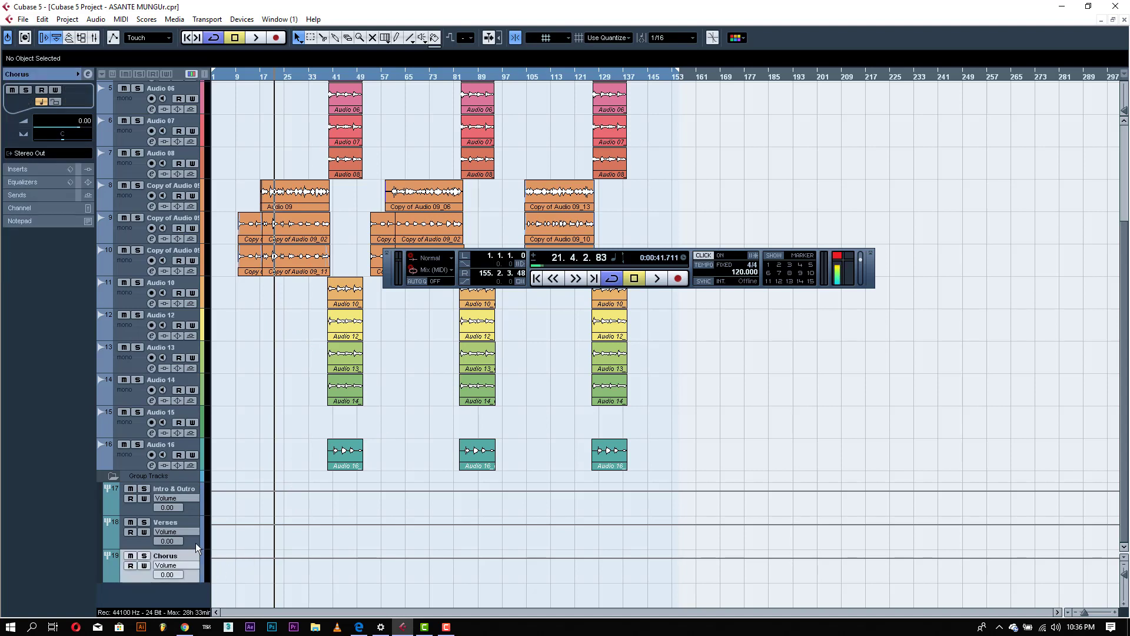
left_click(195, 541)
left_click(192, 511)
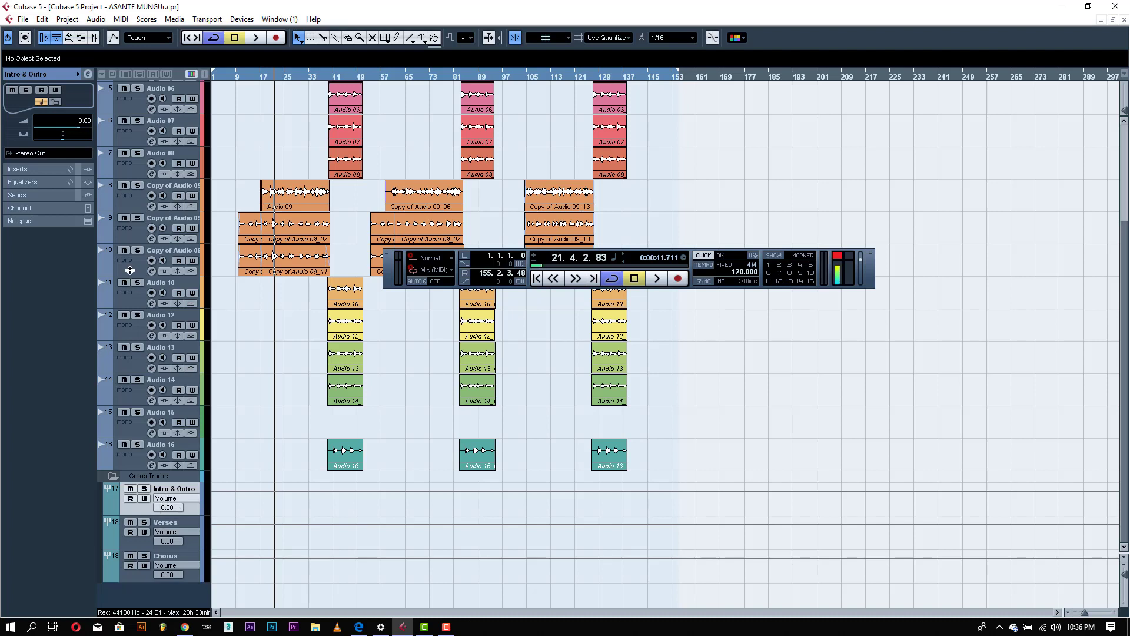
View the Verses group's channel settings with its inserts, equalizers and sends, and return to the maximized project window.
left_click(192, 521)
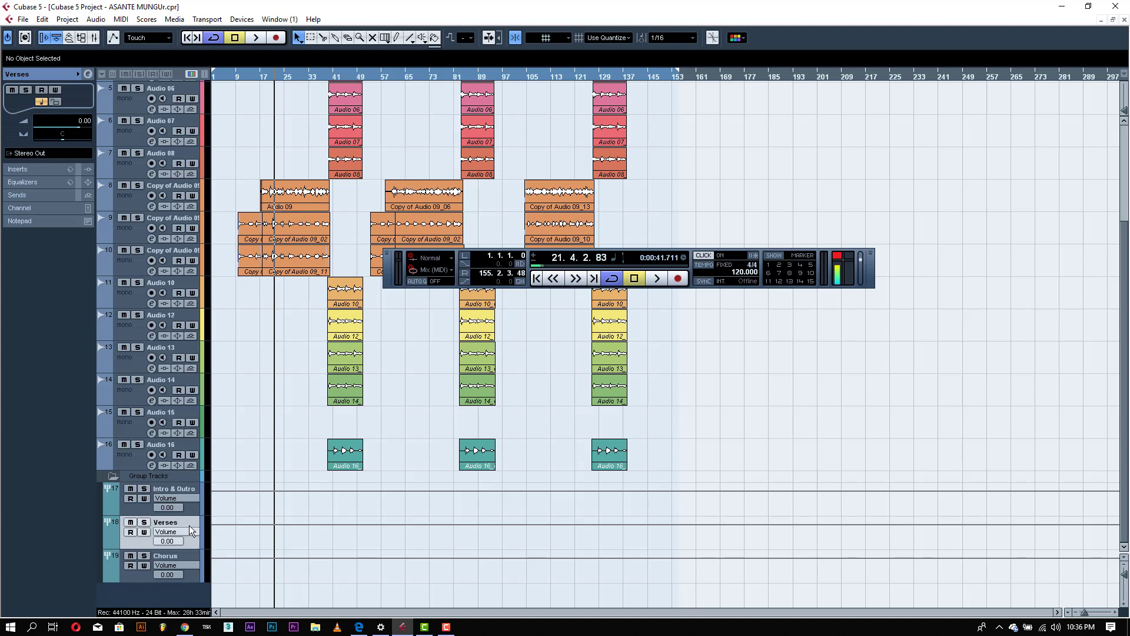
left_click(89, 75)
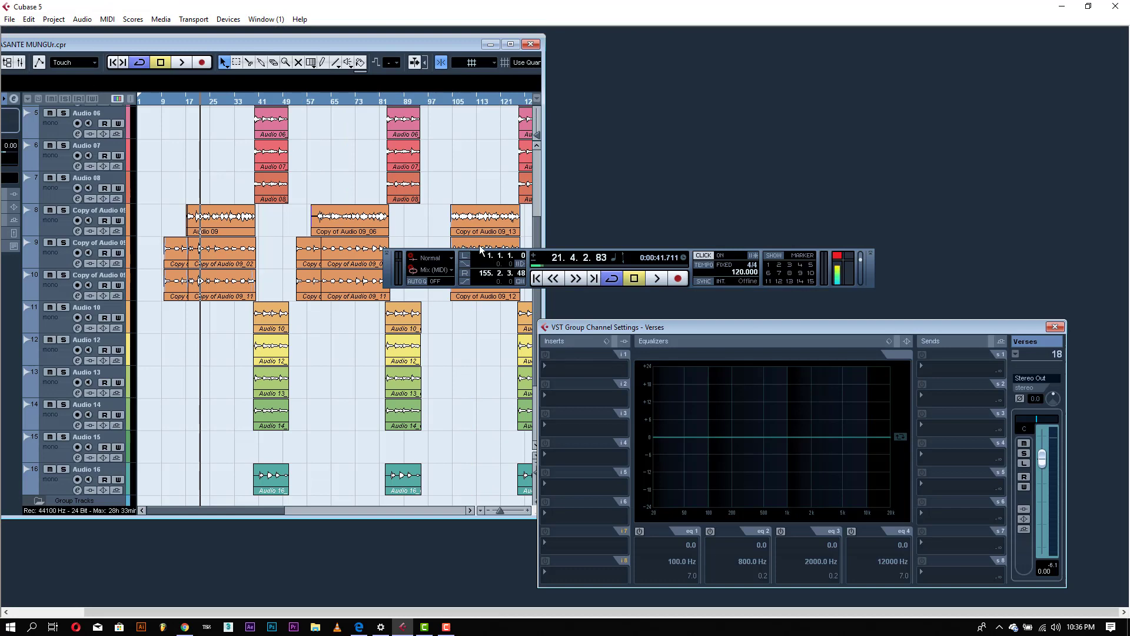
left_click(511, 45)
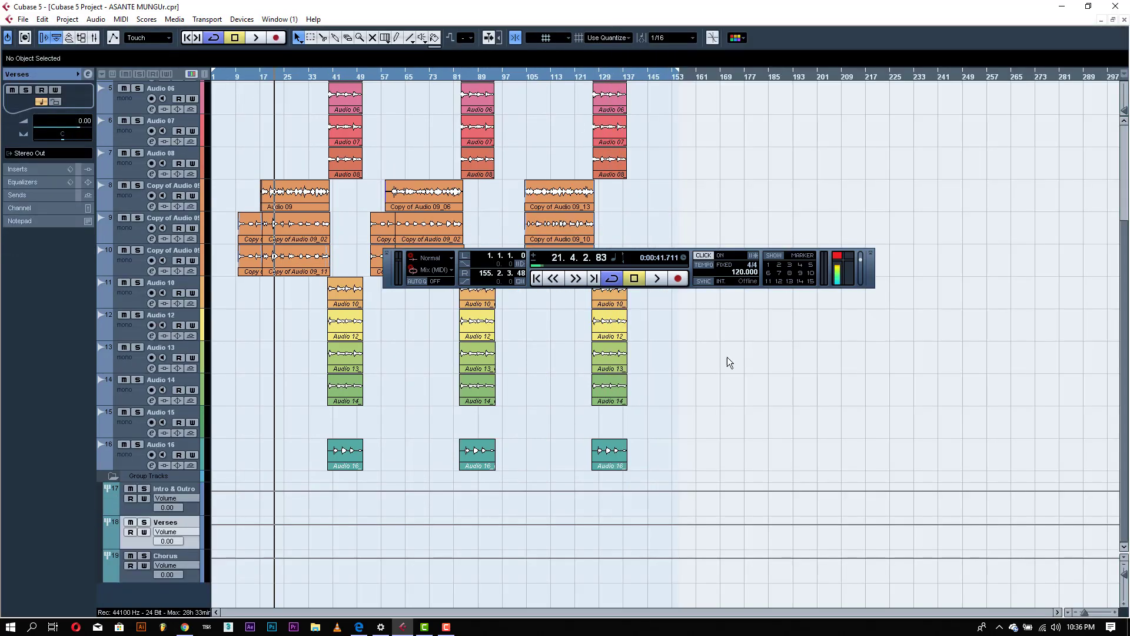
left_click(88, 75)
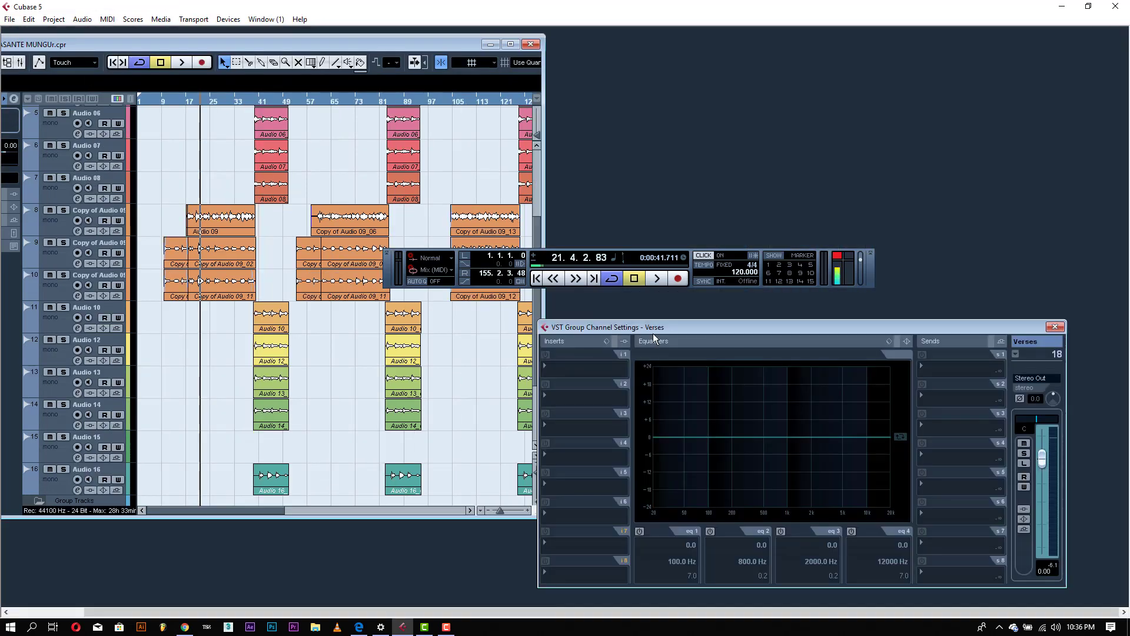
left_click_drag(654, 334, 271, 321)
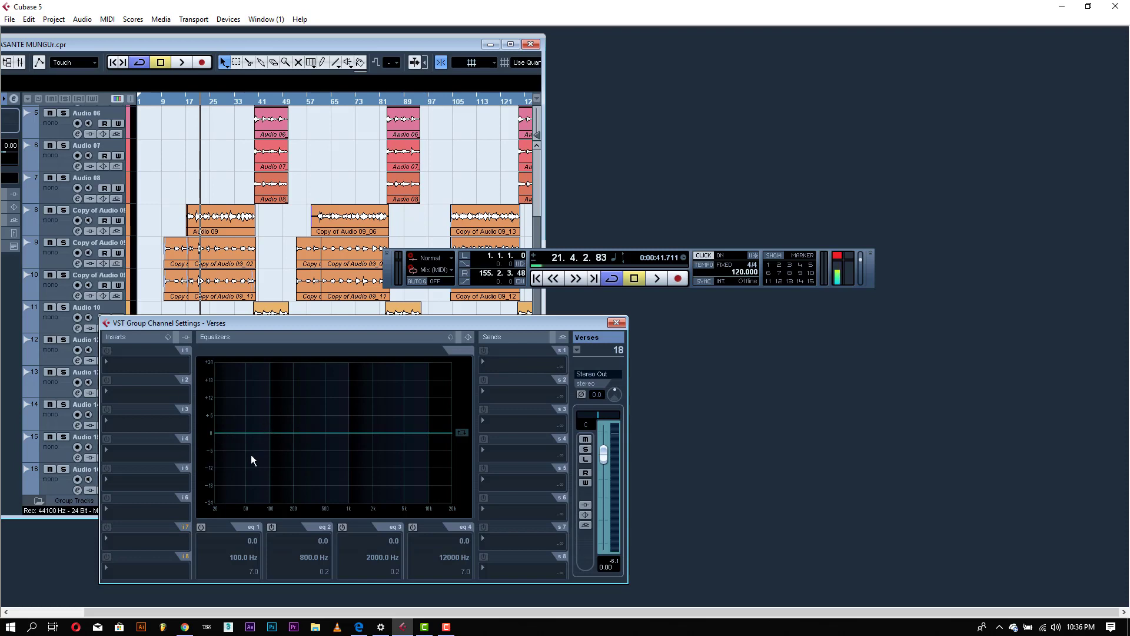
left_click(511, 45)
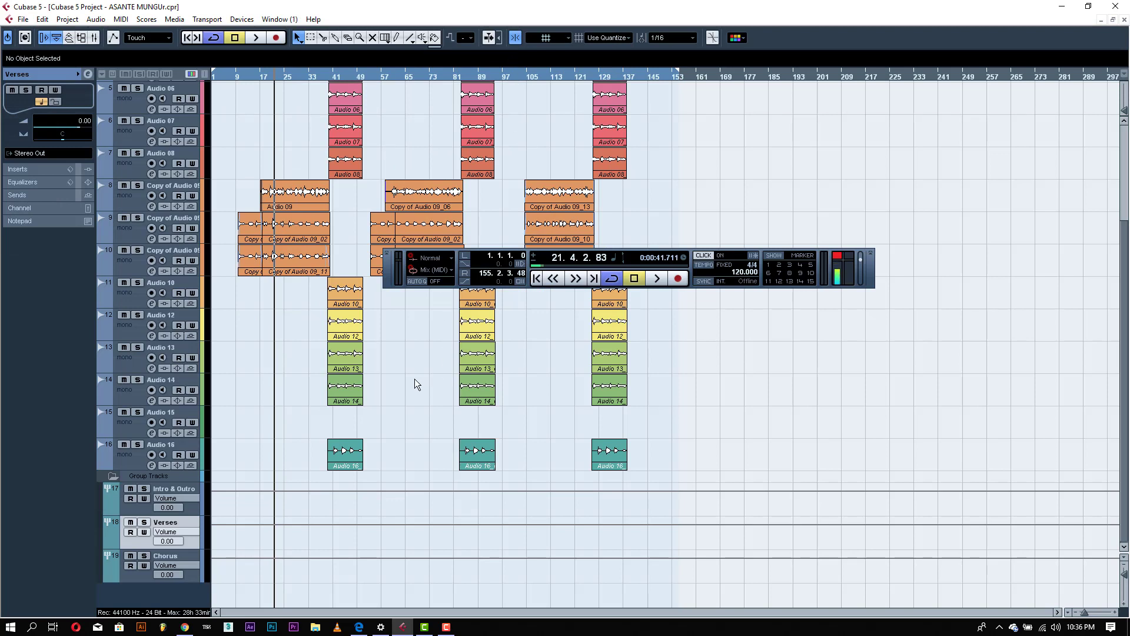
scroll(414, 379, "up", 3)
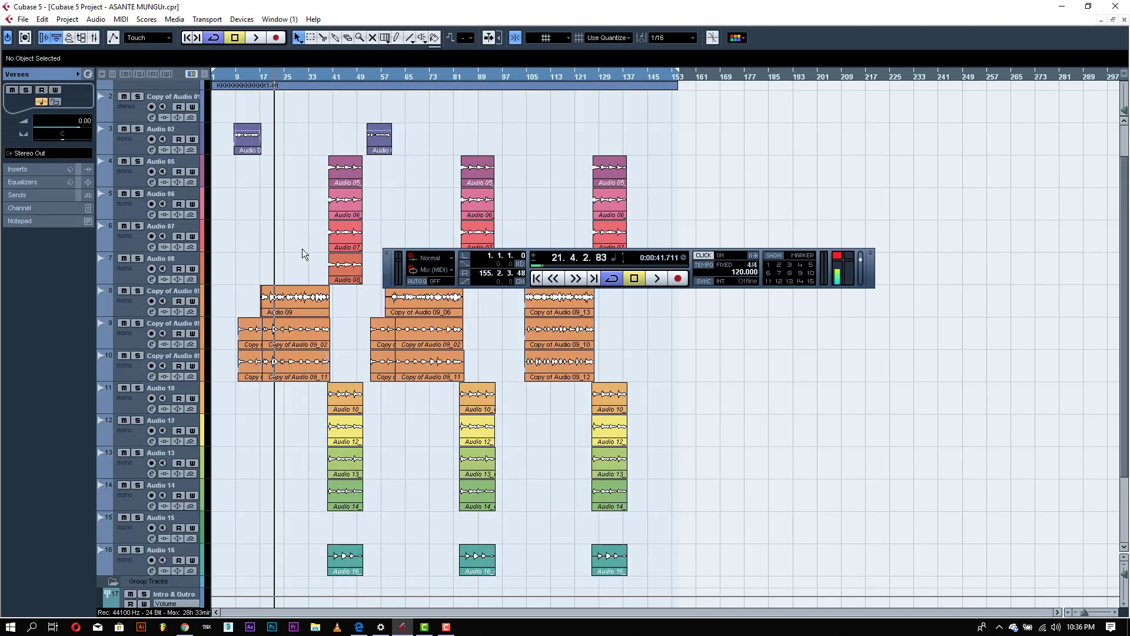
scroll(242, 463, "down", 3)
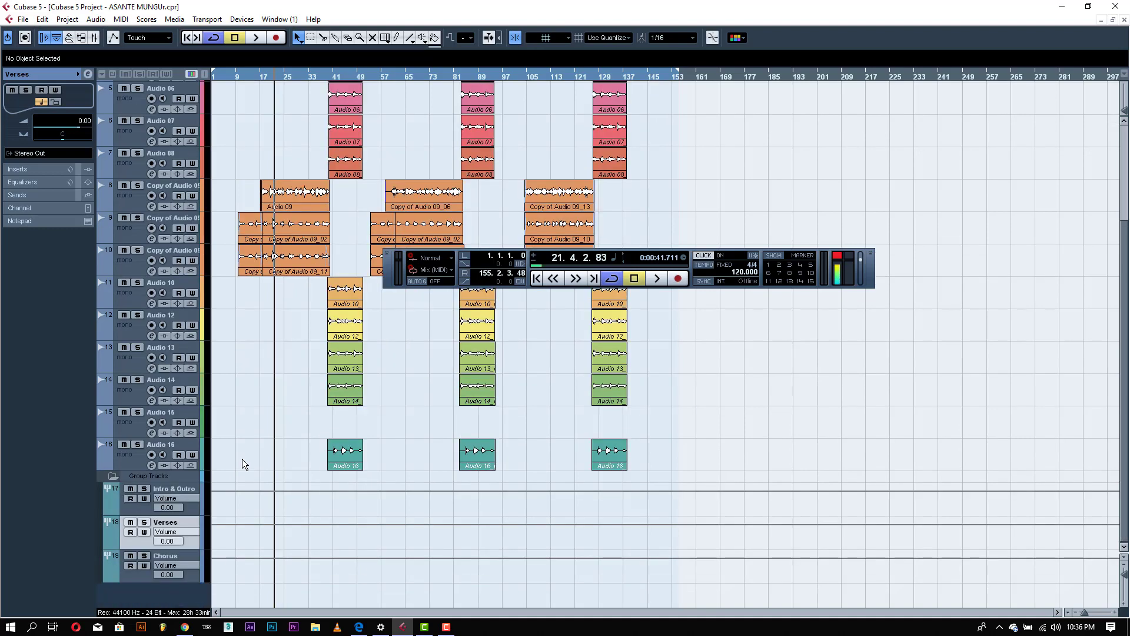